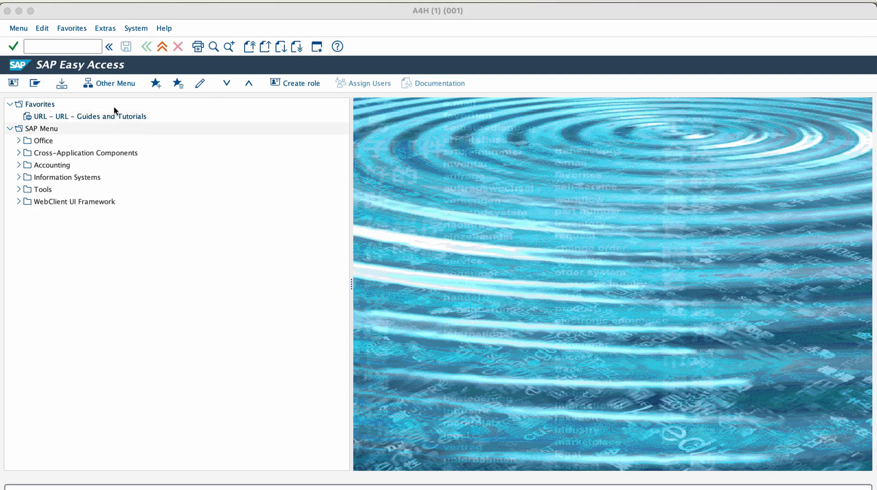
Open user DEVELOPER for editing in SU01.
{"action": "left_click", "coordinate": [70, 47]}
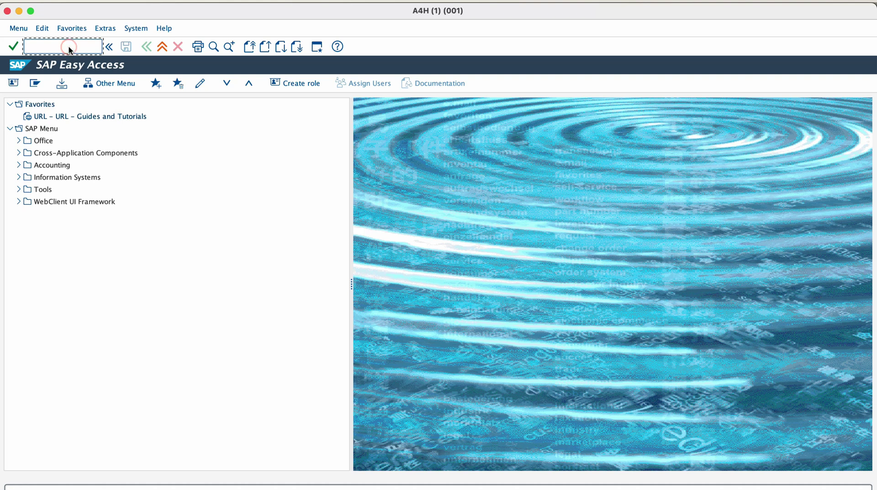
{"action": "type", "text": "su01"}
{"action": "key", "text": "Return"}
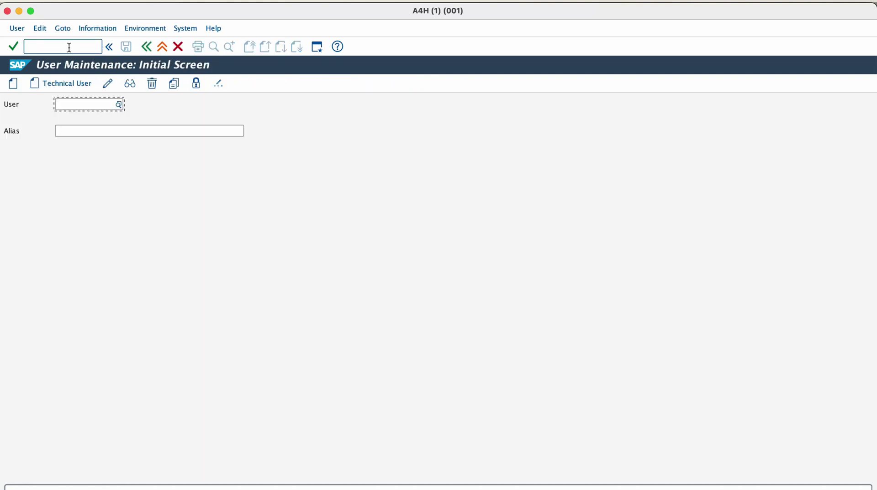
{"action": "type", "text": "developer"}
{"action": "left_click", "coordinate": [78, 154]}
{"action": "left_click", "coordinate": [107, 86]}
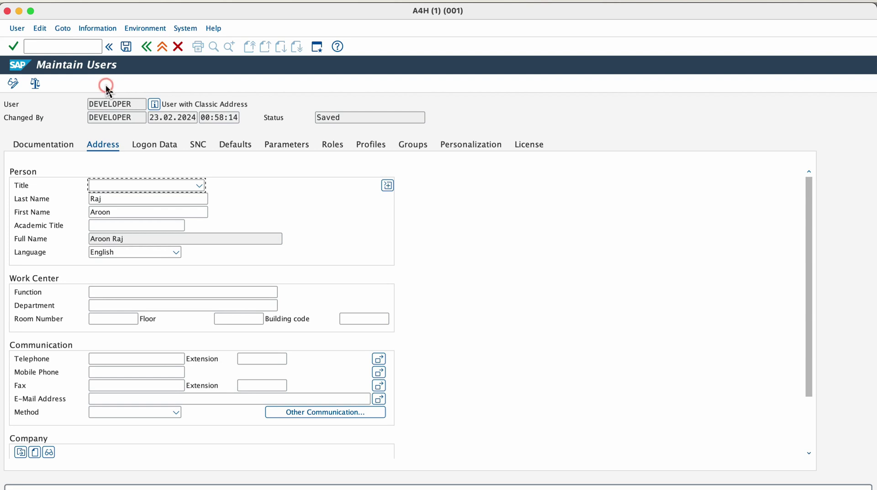
Enter the user's e-mail address on the Address tab and save.
{"action": "scroll", "coordinate": [243, 251], "scroll_direction": "down", "scroll_amount": 2}
{"action": "left_click", "coordinate": [136, 372]}
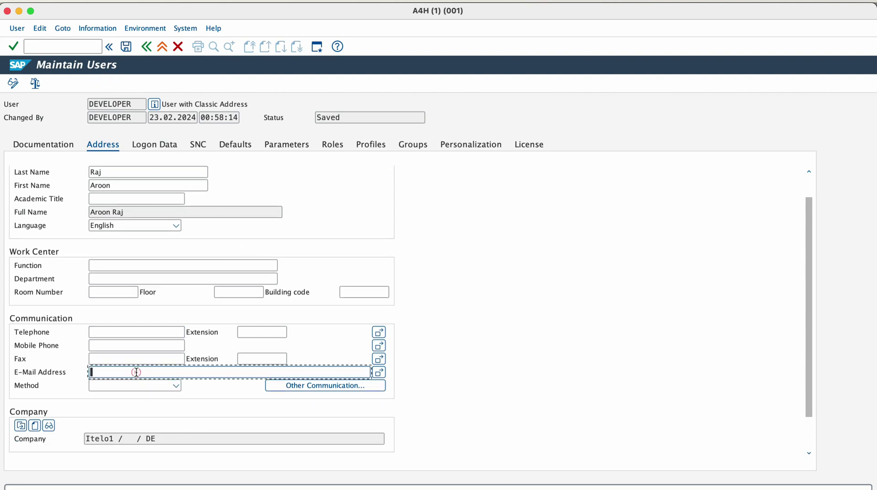
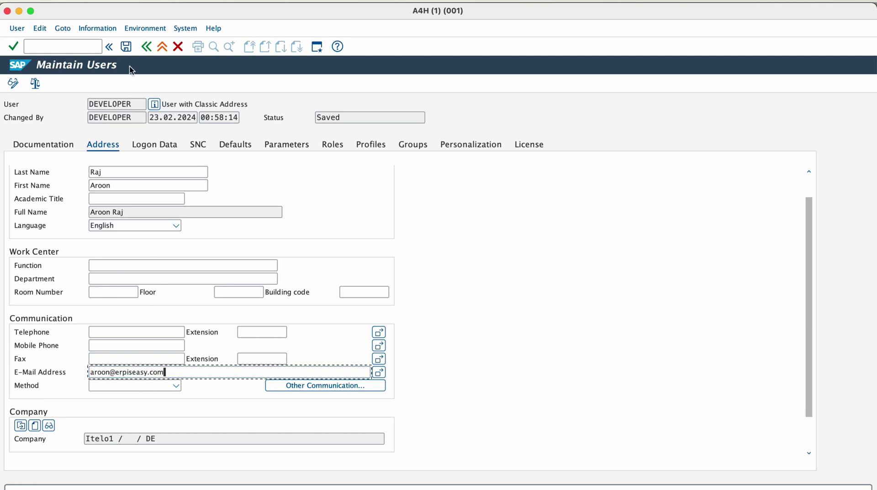
{"action": "left_click", "coordinate": [127, 47]}
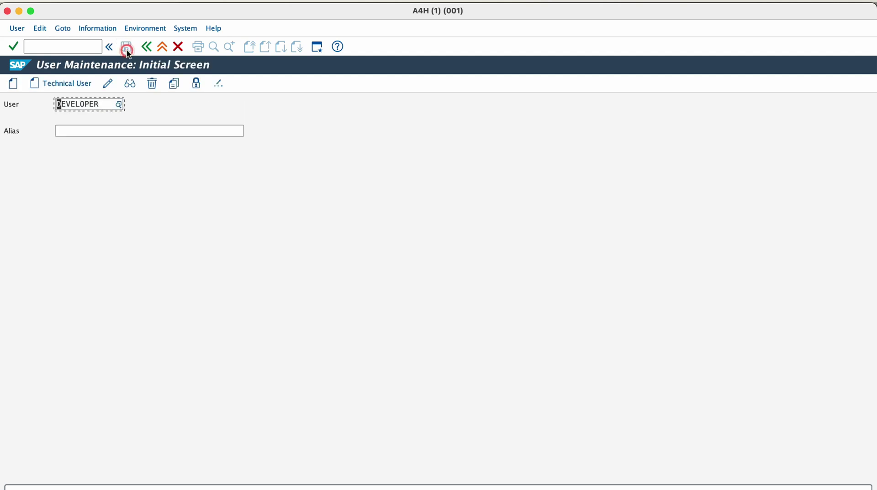
Review DEVELOPER's assigned roles and profiles, then briefly open SU10 mass changes.
{"action": "left_click", "coordinate": [111, 82]}
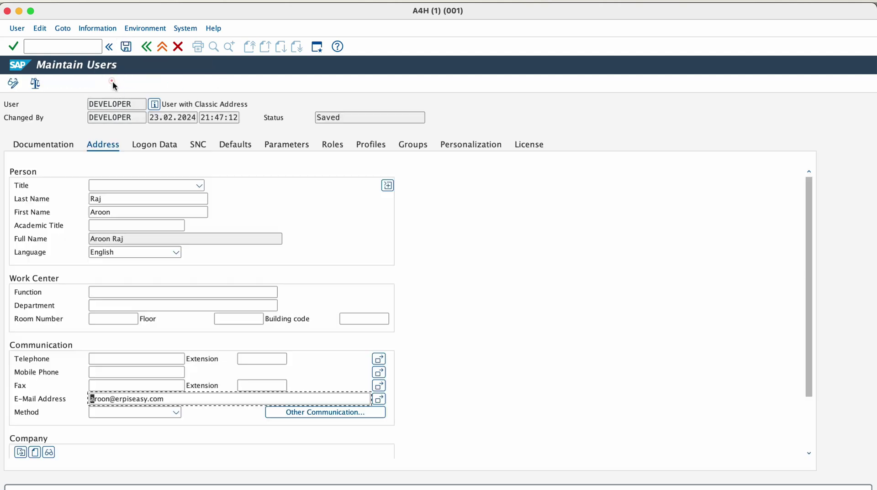
{"action": "left_click", "coordinate": [332, 146]}
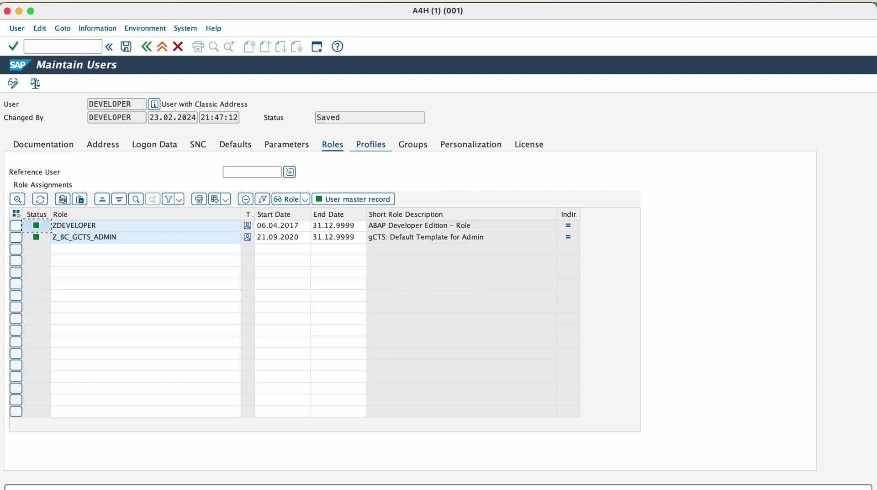
{"action": "left_click", "coordinate": [370, 145]}
{"action": "type", "text": "/n"}
{"action": "type", "text": "su10"}
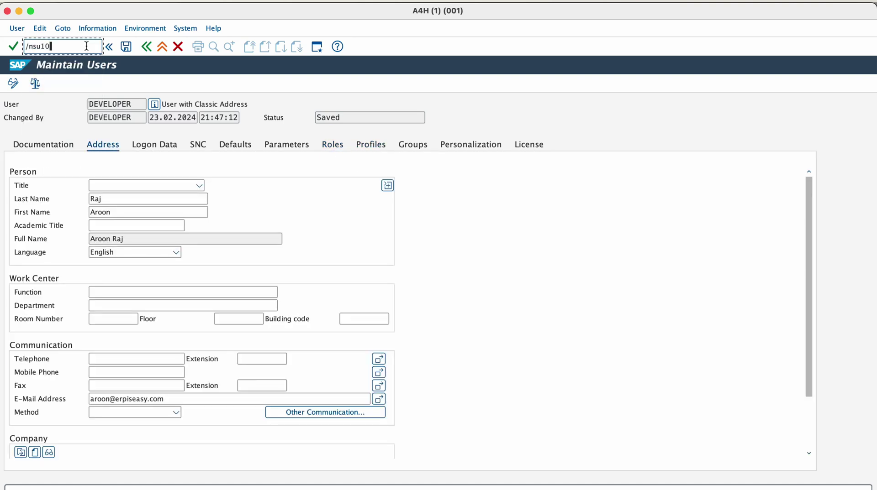
{"action": "key", "text": "Return"}
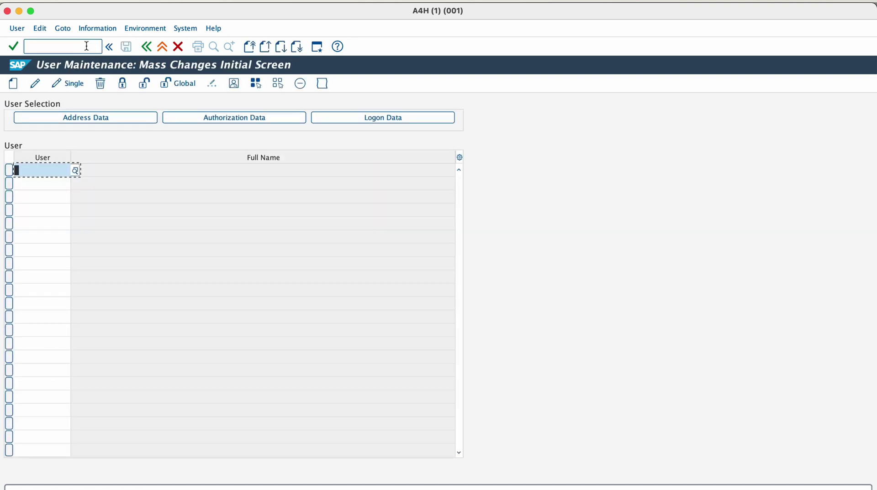
{"action": "key", "text": "F3"}
Create an SM02 system message reading 'The SAP demo system will be donw from 6 pm tonight'.
{"action": "left_click", "coordinate": [58, 45]}
{"action": "type", "text": "sm02"}
{"action": "key", "text": "Return"}
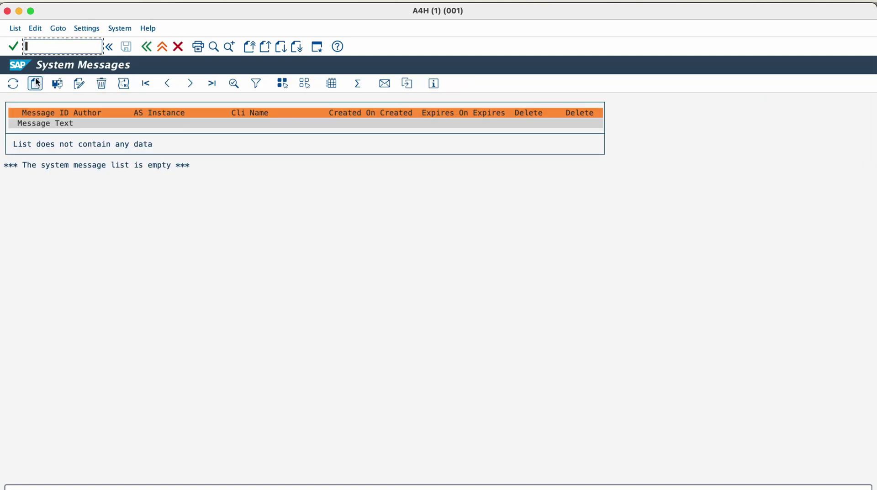
{"action": "left_click", "coordinate": [36, 82]}
{"action": "type", "text": "The SAP demo syst"}
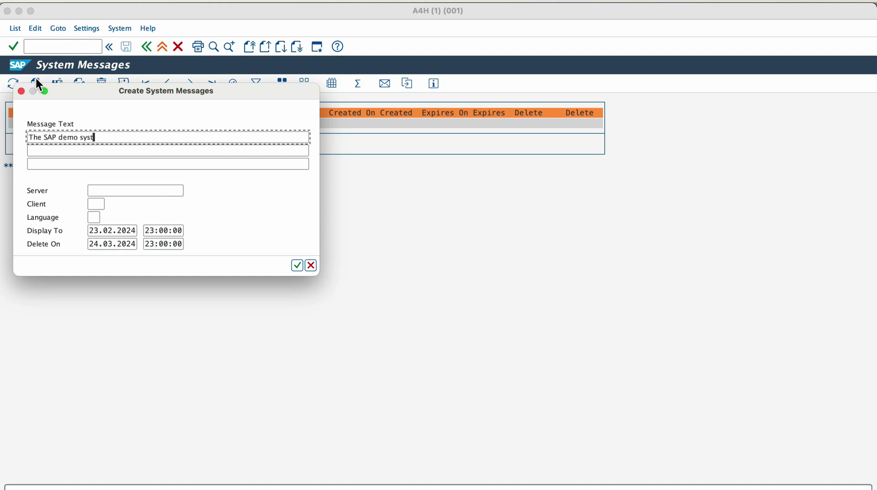
{"action": "type", "text": "em will be donw from 6 pm"}
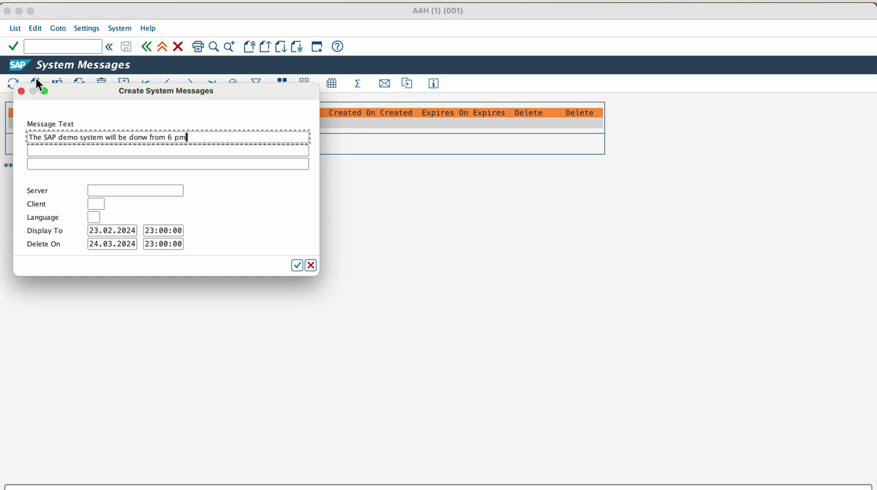
{"action": "type", "text": " tonight"}
Set the message's display-until to 24.02.2024 07:00:00 and save it.
{"action": "left_click", "coordinate": [109, 229]}
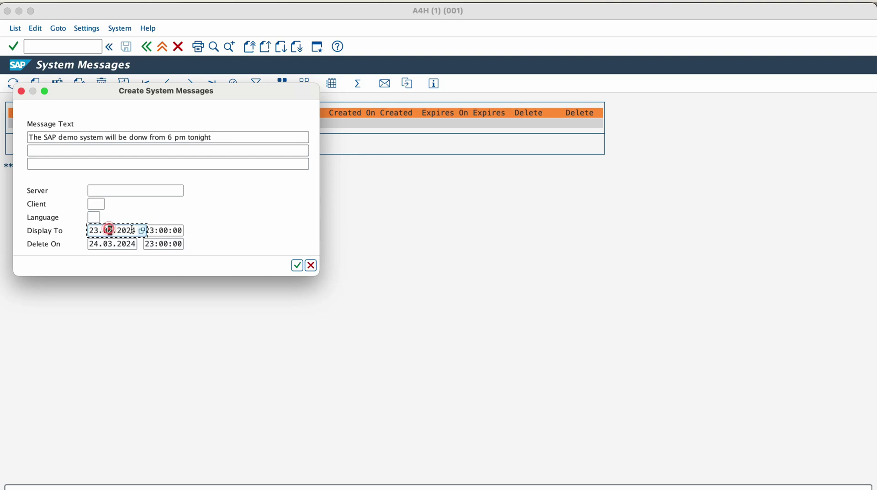
{"action": "left_click", "coordinate": [142, 231]}
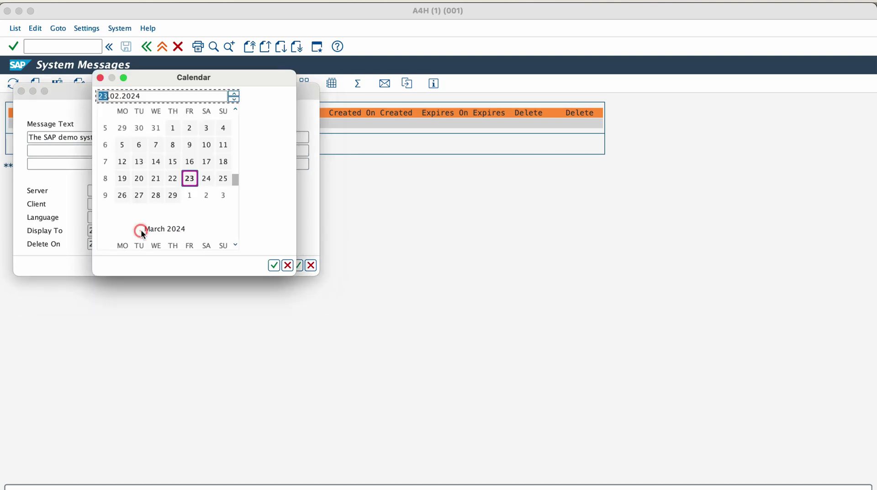
{"action": "double_click", "coordinate": [207, 179]}
{"action": "left_click", "coordinate": [176, 231]}
{"action": "left_click", "coordinate": [188, 230]}
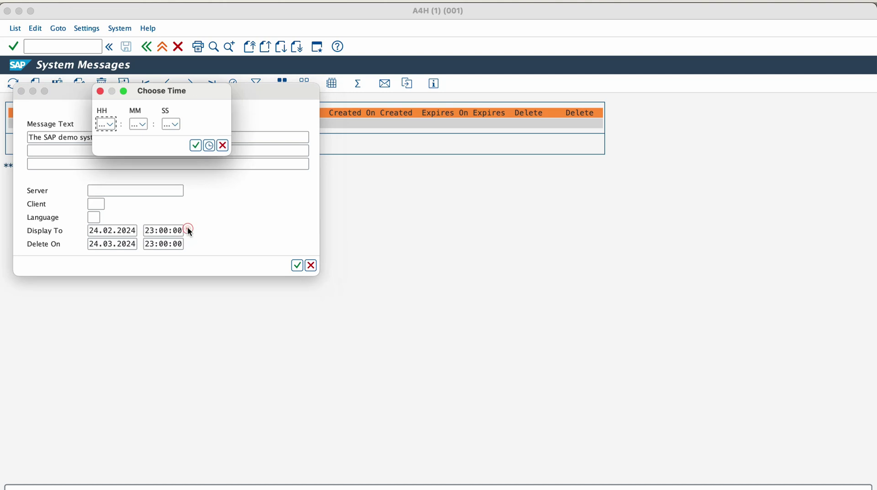
{"action": "left_click", "coordinate": [114, 127]}
{"action": "left_click", "coordinate": [122, 137]}
{"action": "left_click", "coordinate": [122, 137]}
{"action": "left_click", "coordinate": [122, 137]}
{"action": "left_click", "coordinate": [110, 160]}
{"action": "left_click", "coordinate": [195, 146]}
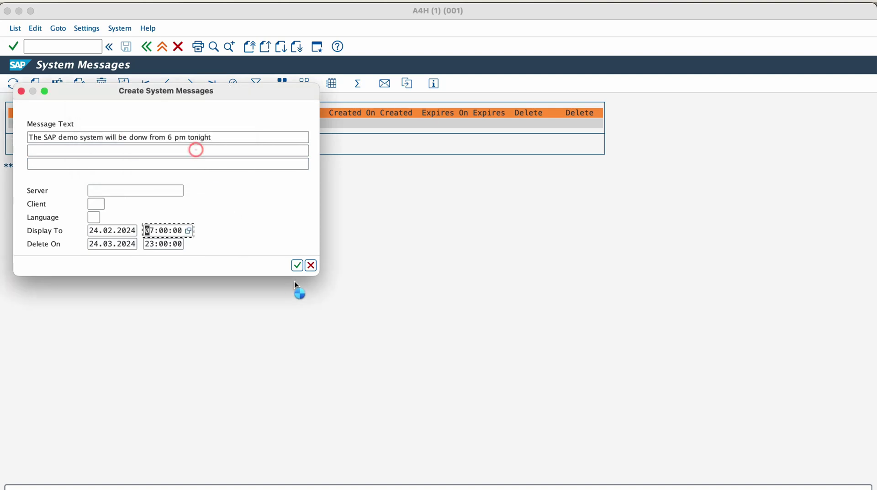
{"action": "left_click", "coordinate": [297, 266]}
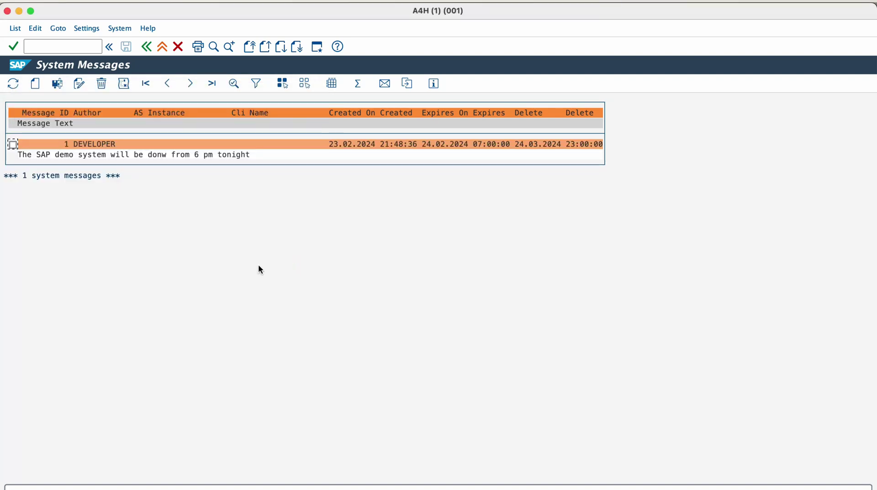
{"action": "left_click", "coordinate": [146, 46]}
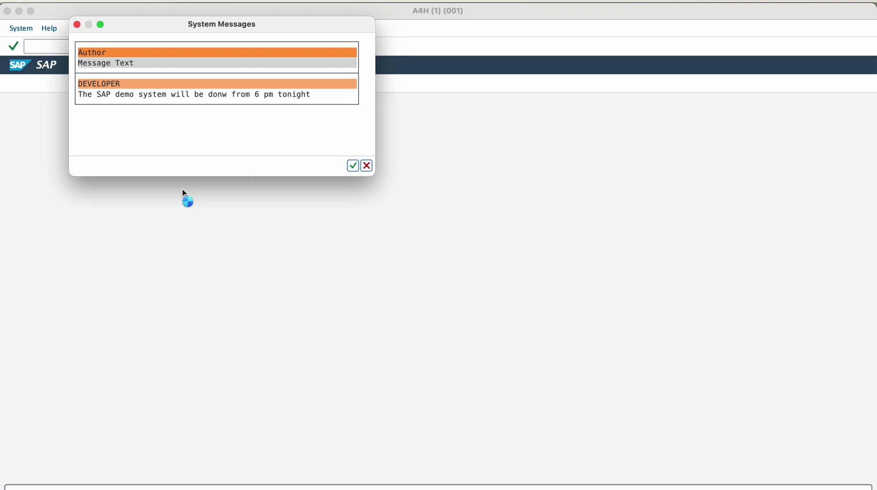
Dismiss the message popup and review SM04 sessions system-wide, then on the single server.
{"action": "key", "text": "Return"}
{"action": "type", "text": "sm04"}
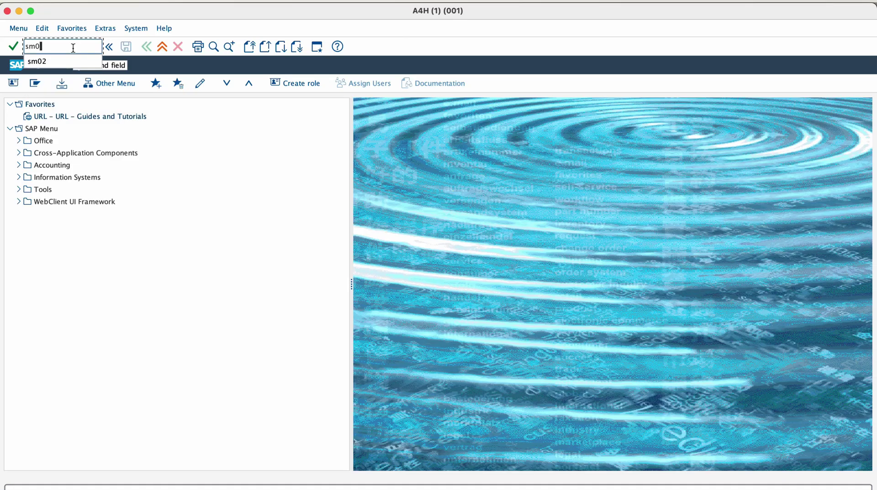
{"action": "key", "text": "Return"}
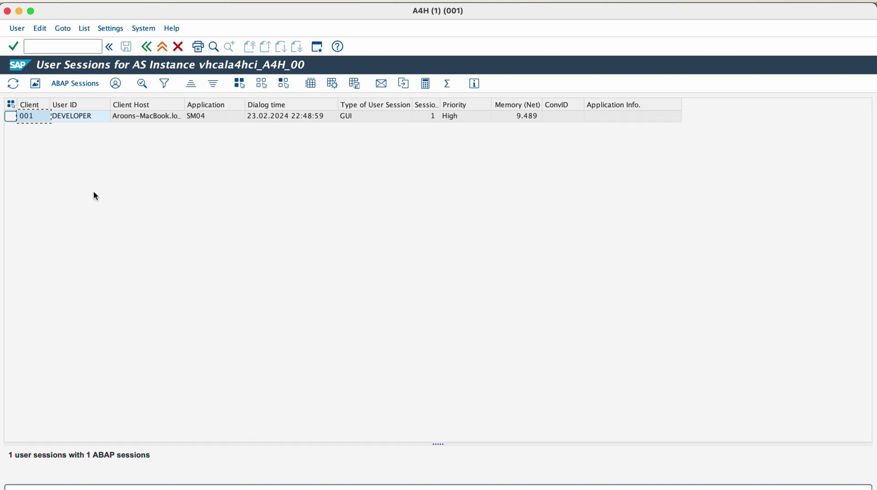
{"action": "left_click", "coordinate": [63, 28]}
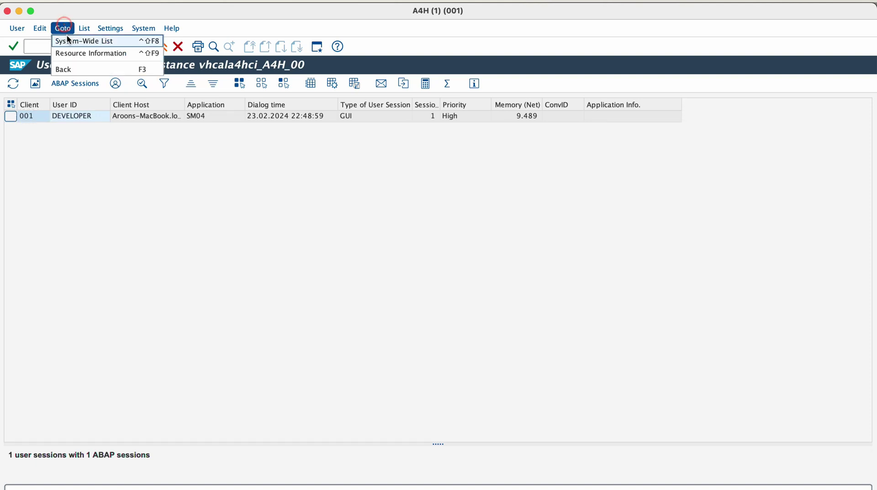
{"action": "left_click", "coordinate": [68, 40]}
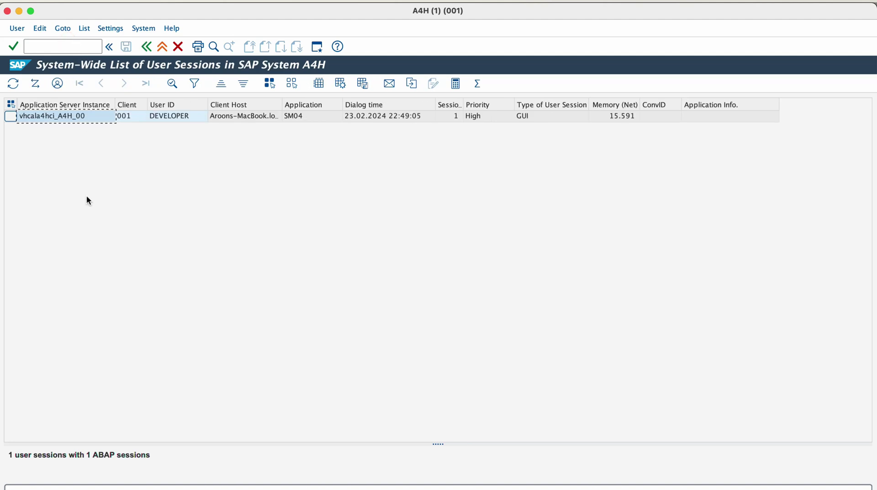
{"action": "left_click", "coordinate": [63, 29]}
{"action": "left_click", "coordinate": [69, 40]}
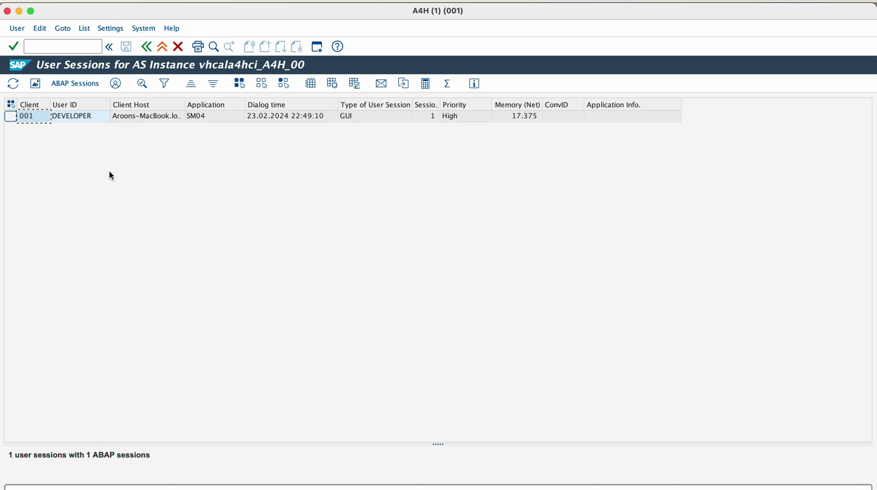
{"action": "type", "text": "smenq"}
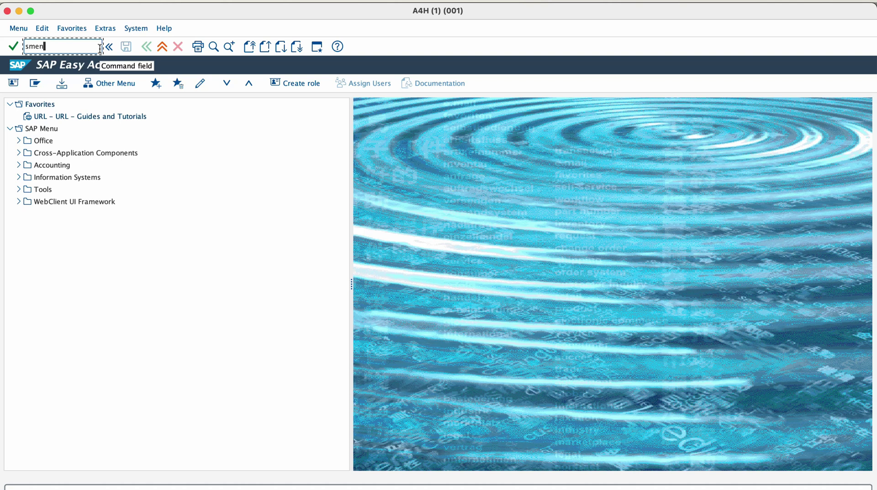
Open SM12 lock administration and, in a second session, edit the user in SU01.
{"action": "key", "text": "Return"}
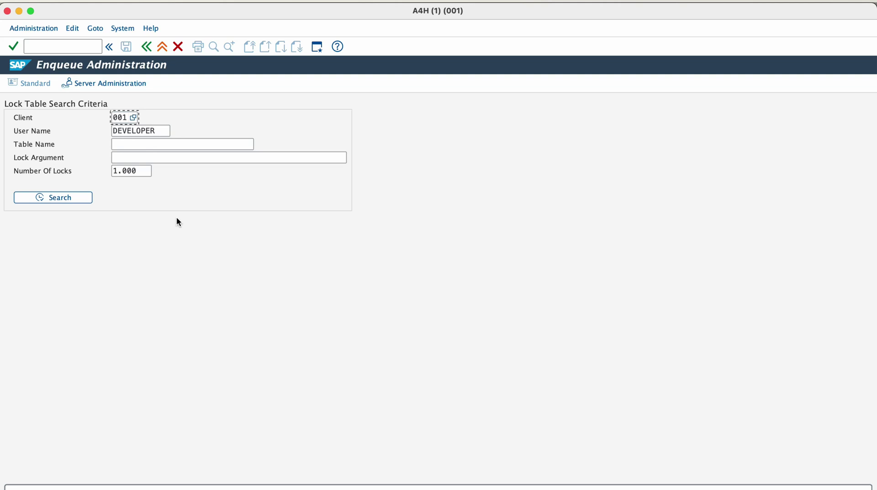
{"action": "left_click", "coordinate": [100, 16]}
{"action": "left_click", "coordinate": [99, 13]}
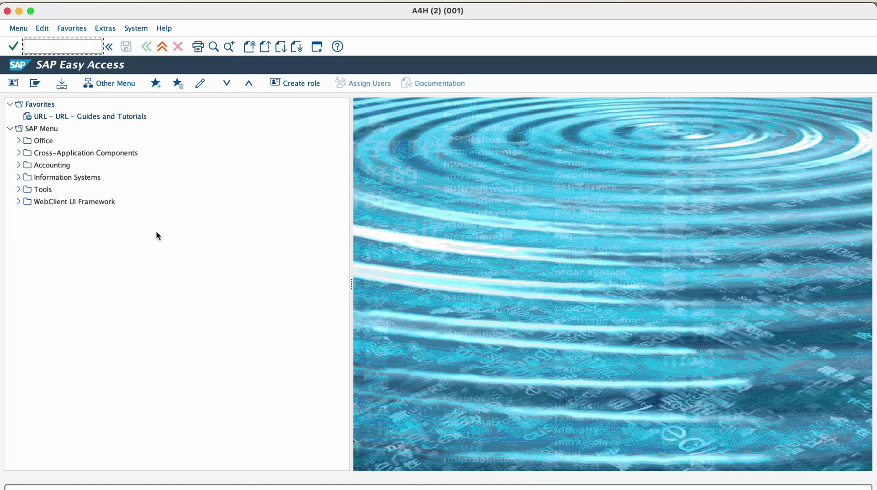
{"action": "type", "text": "su01"}
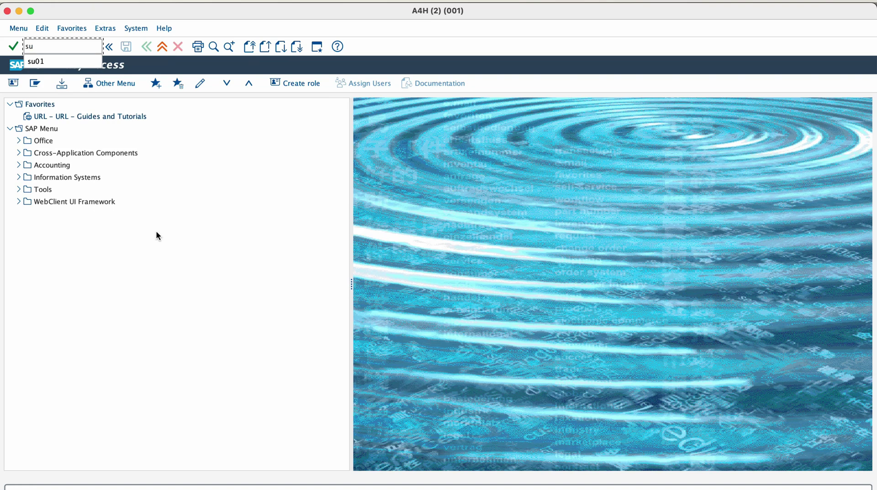
{"action": "key", "text": "Return"}
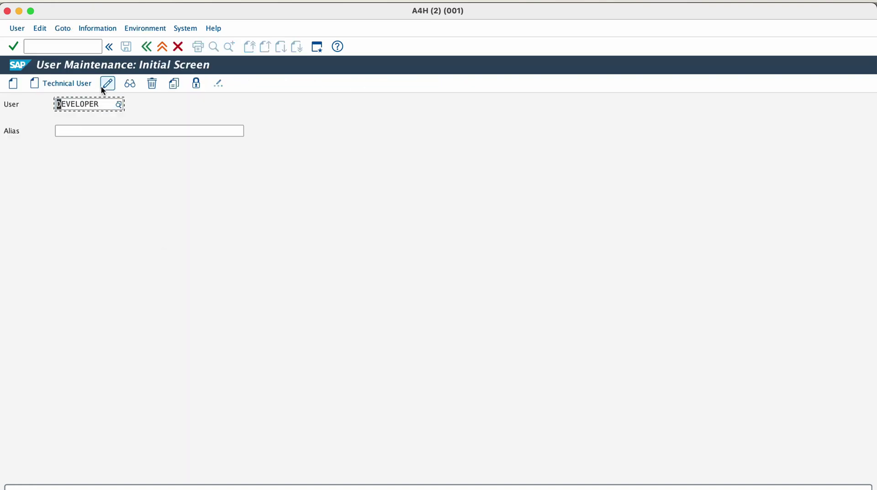
{"action": "left_click", "coordinate": [106, 85]}
Find the USR04 lock in SM12, end the user edit, and confirm zero locks remain.
{"action": "key", "text": "super+grave"}
{"action": "left_click", "coordinate": [67, 199]}
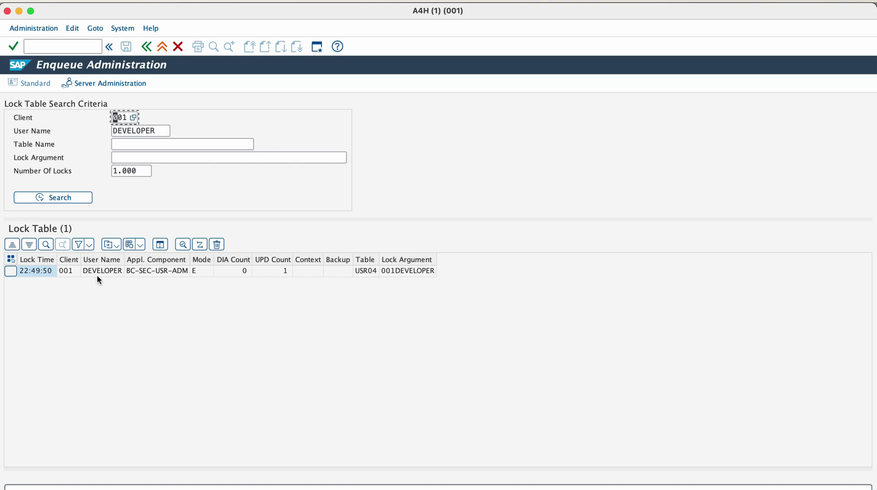
{"action": "key", "text": "super+Tab"}
{"action": "key", "text": "super+grave"}
{"action": "left_click", "coordinate": [144, 47]}
{"action": "key", "text": "super+grave"}
{"action": "left_click", "coordinate": [69, 196]}
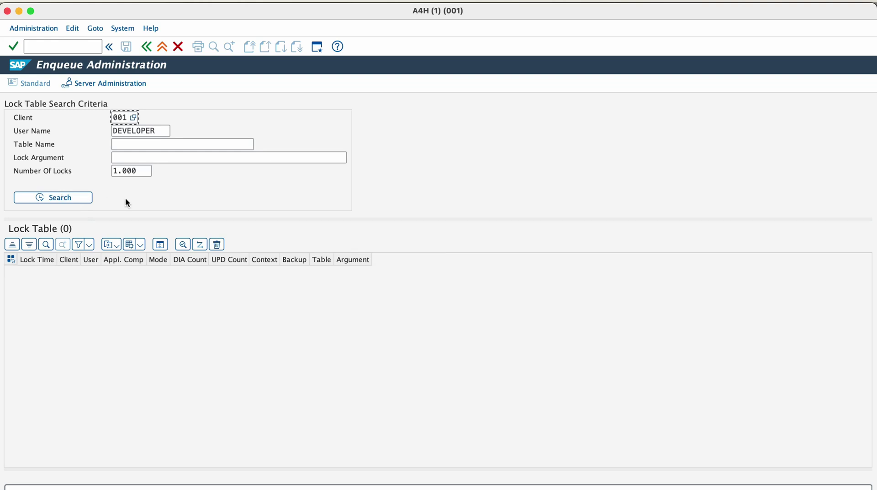
Run SM13 for all clients and users, see 0 update records, then go back.
{"action": "left_click", "coordinate": [147, 48]}
{"action": "type", "text": "sm13"}
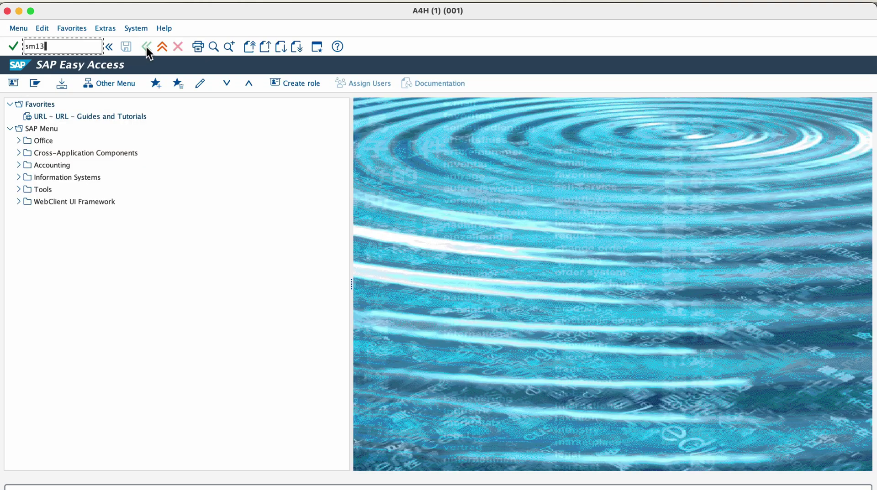
{"action": "key", "text": "Return"}
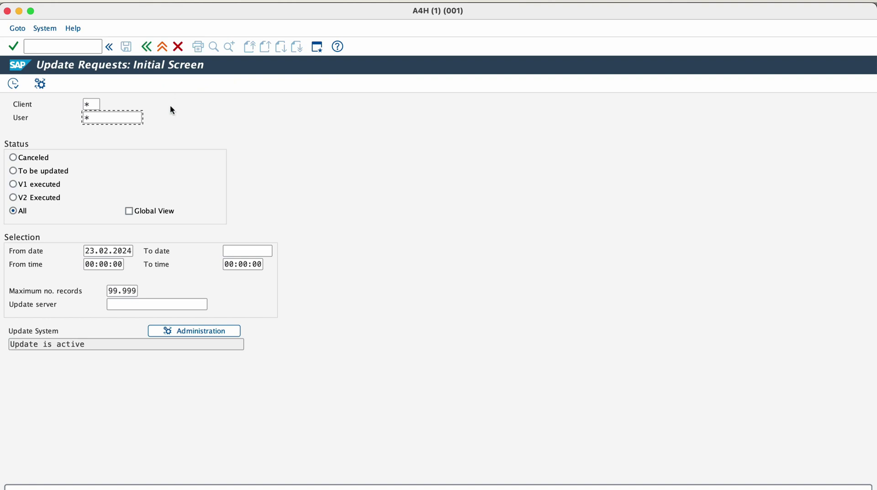
{"action": "left_click", "coordinate": [16, 89]}
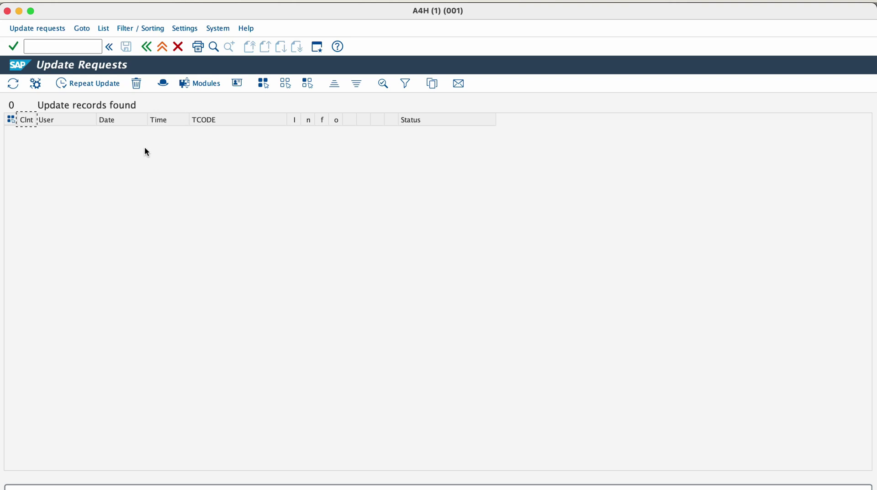
{"action": "left_click", "coordinate": [151, 52]}
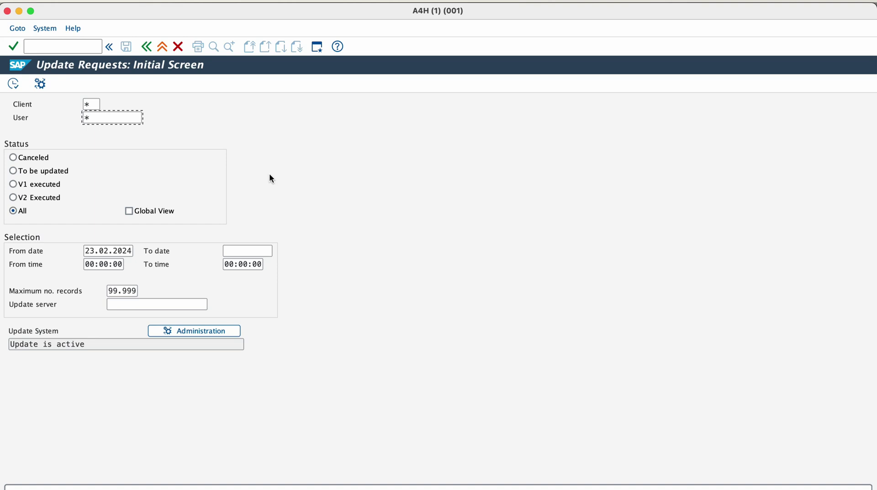
In the SM21 system log, view details of 'Operating system call bind failed' (error 98).
{"action": "left_click", "coordinate": [147, 45]}
{"action": "type", "text": "sm21"}
{"action": "key", "text": "Return"}
{"action": "left_click", "coordinate": [14, 86]}
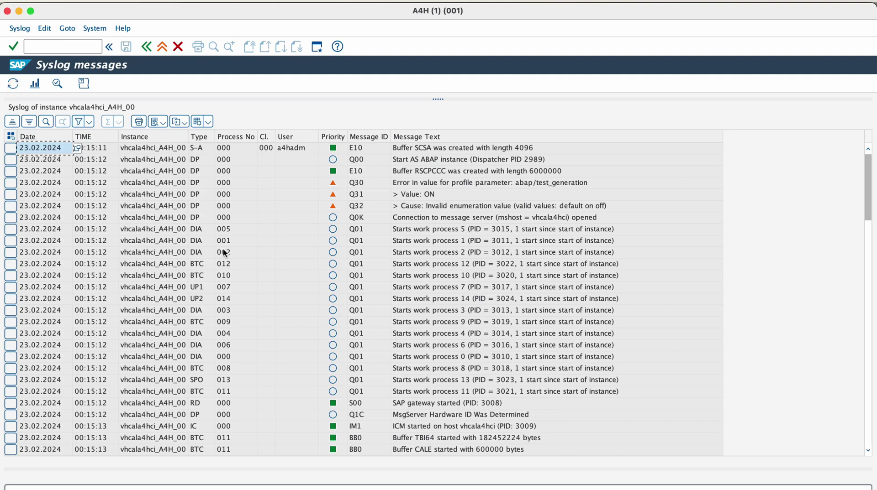
{"action": "scroll", "coordinate": [224, 252], "scroll_direction": "down", "scroll_amount": 5}
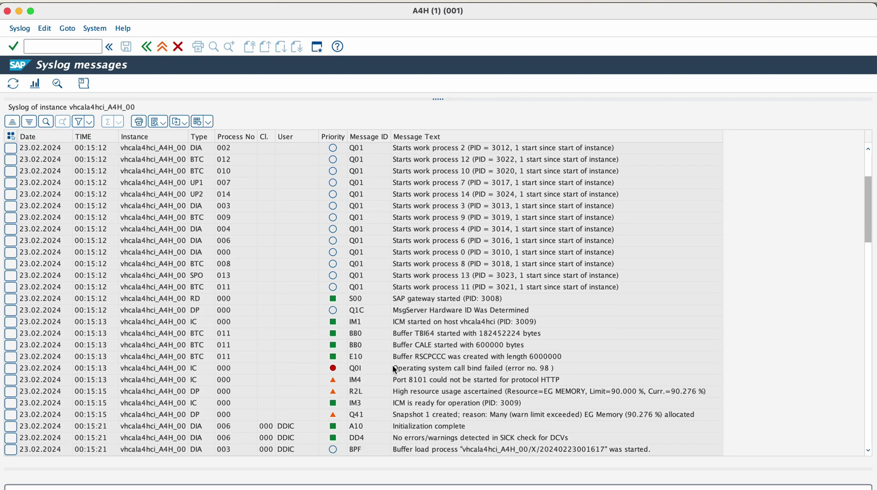
{"action": "double_click", "coordinate": [393, 368]}
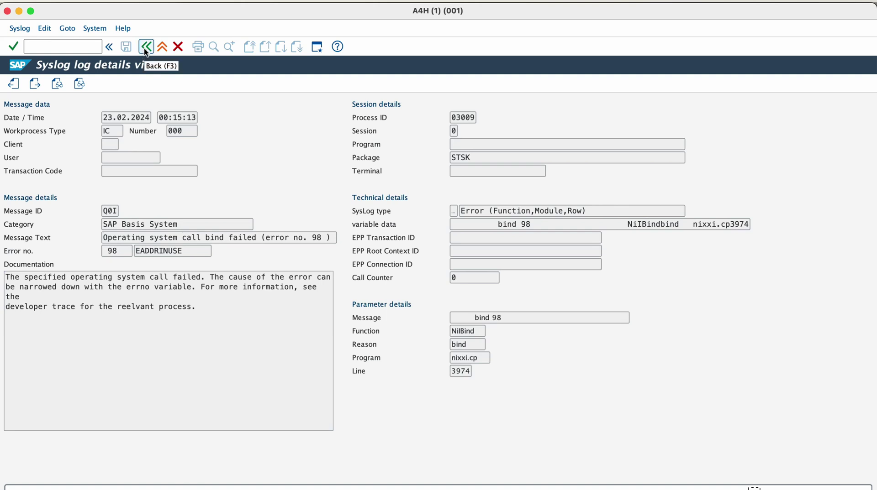
Run /nst22 to see 0 ABAP runtime errors for today and yesterday.
{"action": "left_click", "coordinate": [89, 47]}
{"action": "type", "text": "/nst22"}
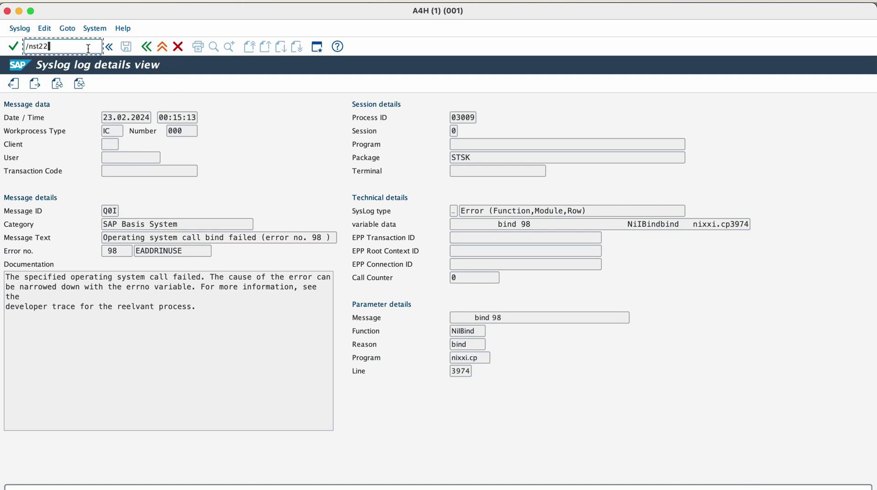
{"action": "key", "text": "Return"}
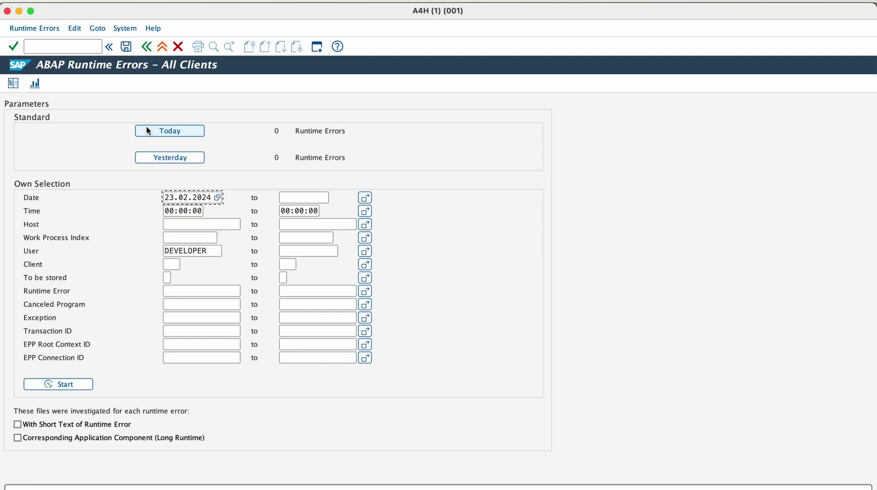
{"action": "left_click", "coordinate": [72, 47]}
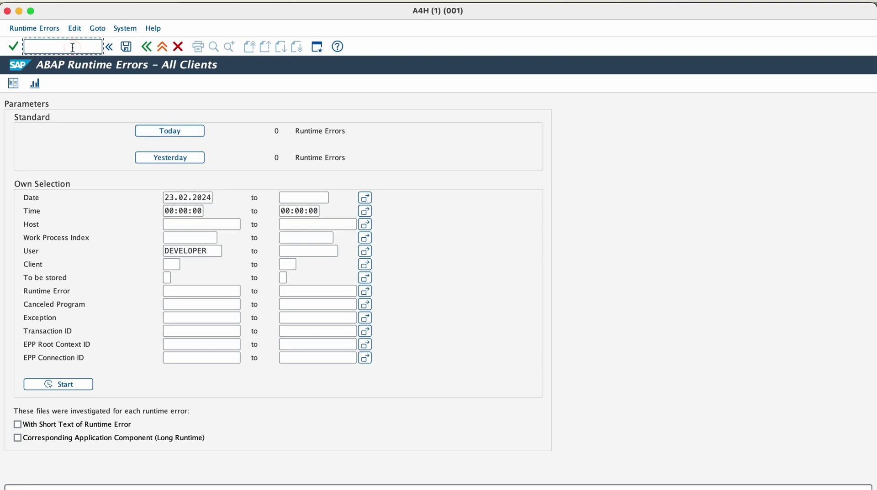
In SM36, run a job selection listing the two finished jobs, then go back.
{"action": "type", "text": "/nsm36"}
{"action": "key", "text": "Return"}
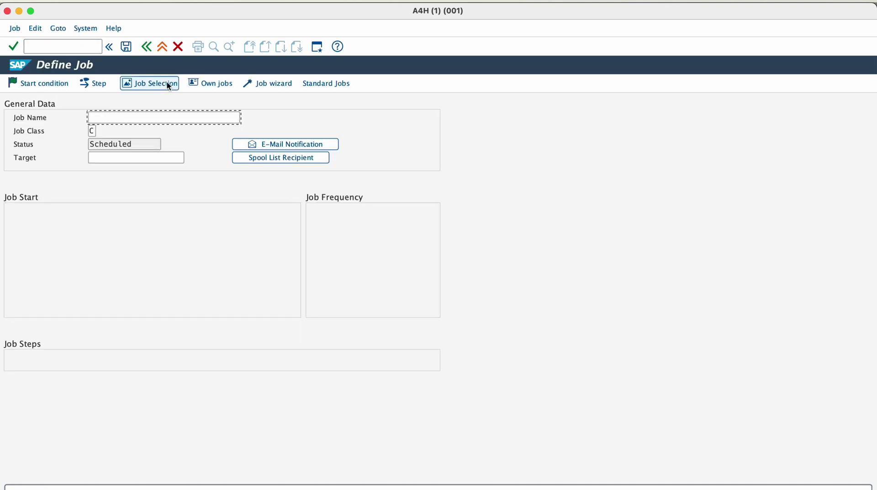
{"action": "left_click", "coordinate": [168, 86]}
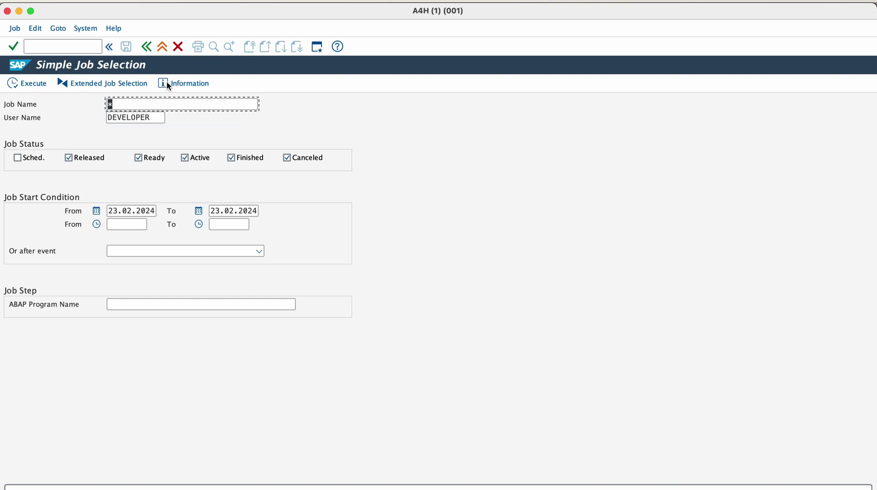
{"action": "left_click", "coordinate": [38, 84]}
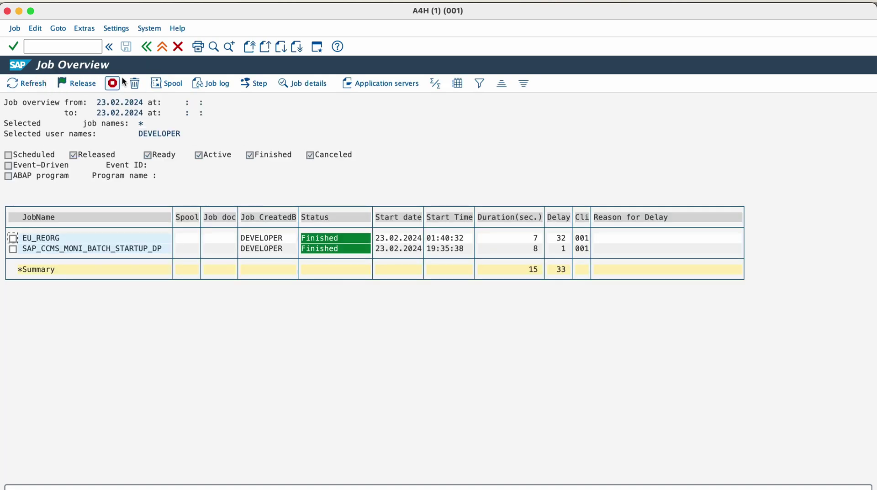
{"action": "left_click", "coordinate": [145, 51]}
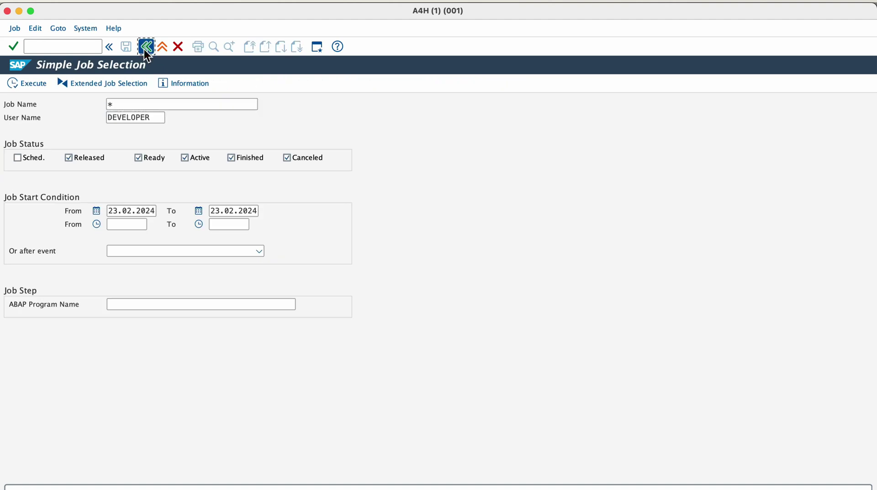
{"action": "left_click", "coordinate": [145, 51]}
Browse the standard jobs list, then return to the main menu.
{"action": "left_click", "coordinate": [314, 85]}
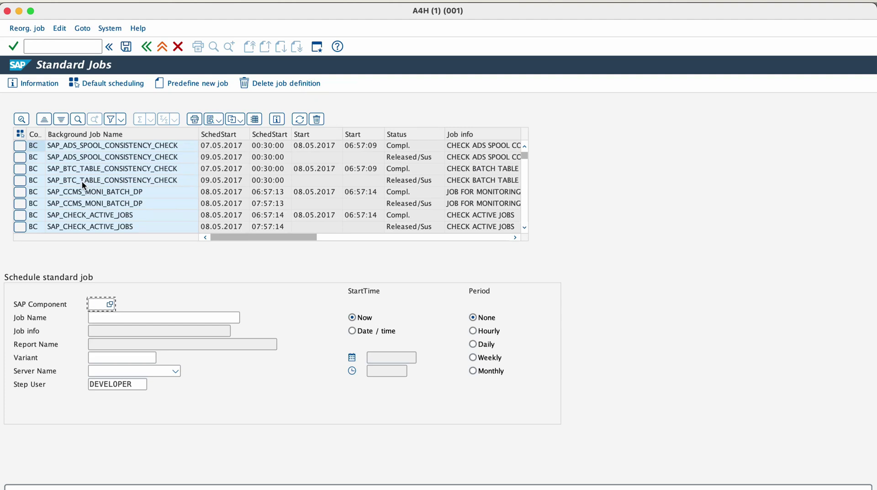
{"action": "scroll", "coordinate": [83, 186], "scroll_direction": "down", "scroll_amount": 1}
{"action": "scroll", "coordinate": [83, 183], "scroll_direction": "down", "scroll_amount": 2}
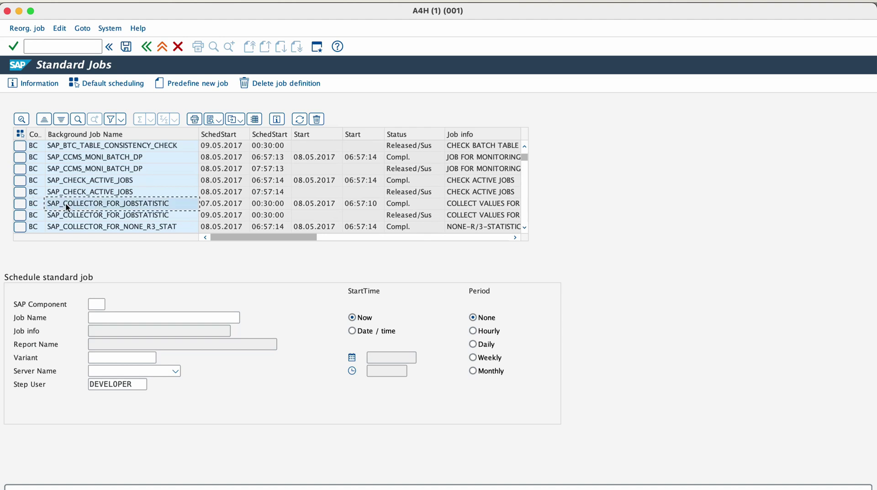
{"action": "key", "text": "F3"}
List today's jobs in SM37 and view the SAP_CCMS_MONI_BATCH_STARTUP_DP job log.
{"action": "type", "text": "sm37"}
{"action": "key", "text": "Return"}
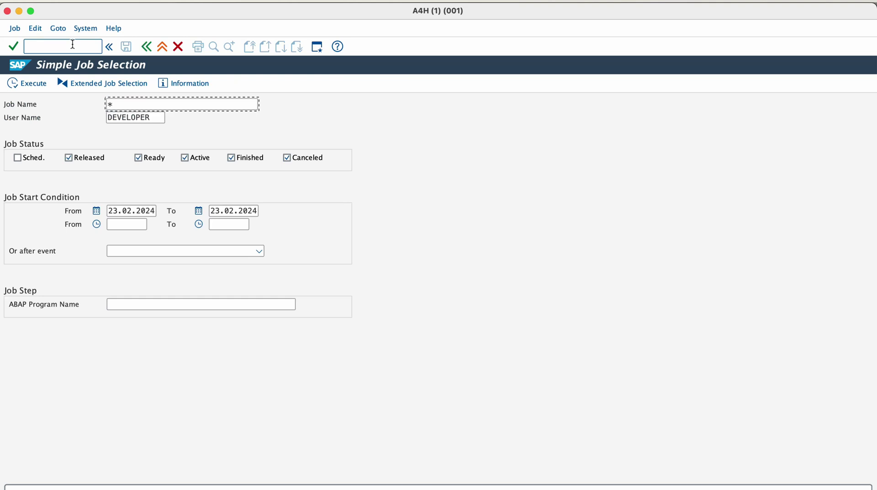
{"action": "left_click", "coordinate": [36, 88]}
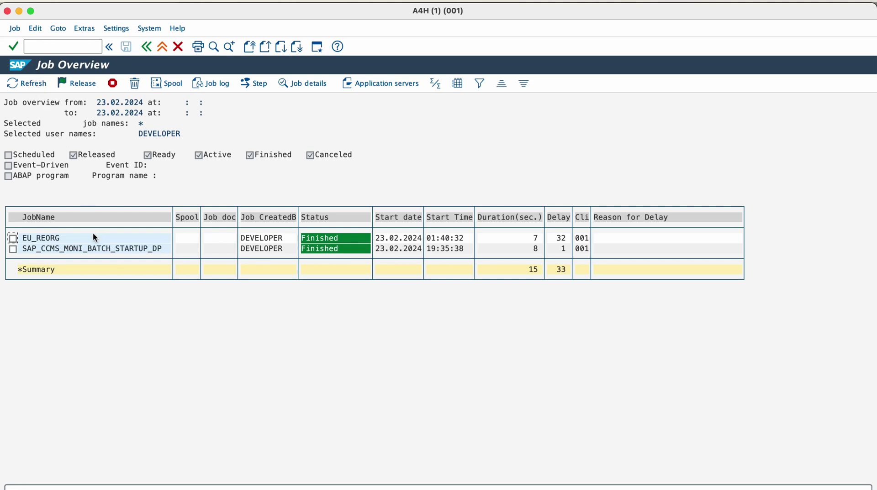
{"action": "left_click", "coordinate": [84, 248]}
{"action": "left_click", "coordinate": [12, 250]}
{"action": "left_click", "coordinate": [304, 84]}
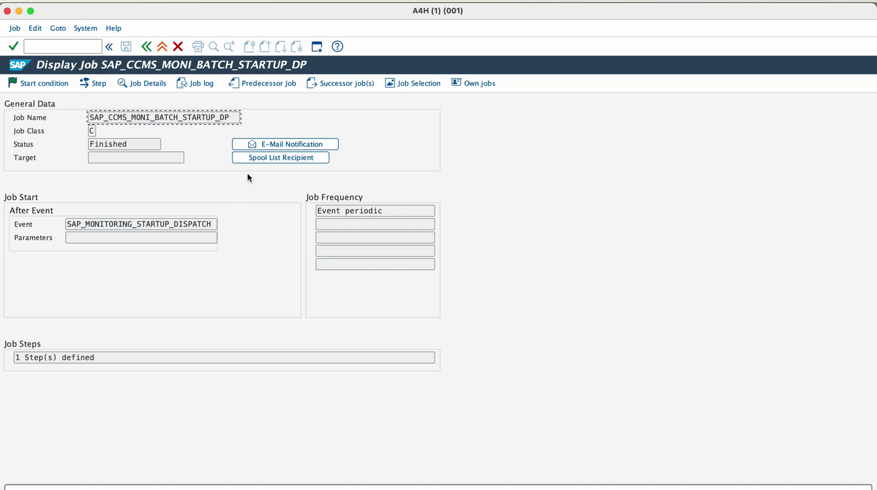
{"action": "left_click", "coordinate": [207, 85]}
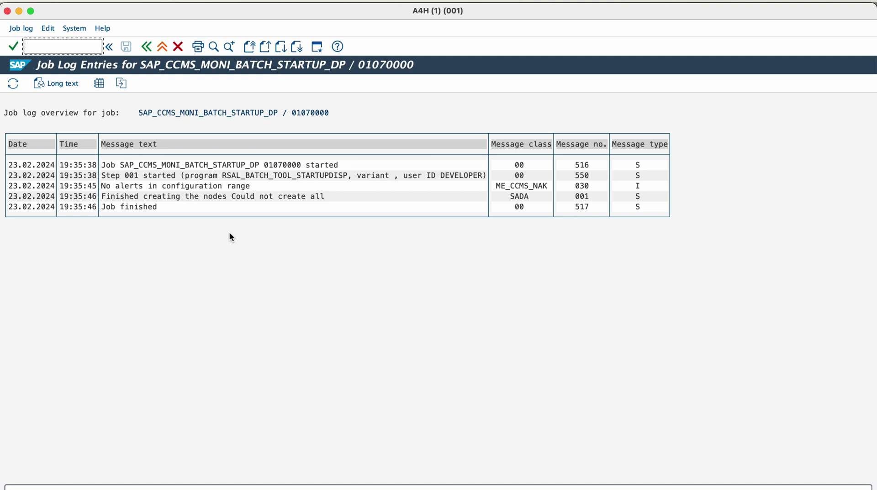
Run SM50 to view the 15 work processes on instance vhcala4hci_A4H_00.
{"action": "key", "text": "shift+F3"}
{"action": "left_click", "coordinate": [84, 44]}
{"action": "type", "text": "sm50"}
{"action": "key", "text": "Return"}
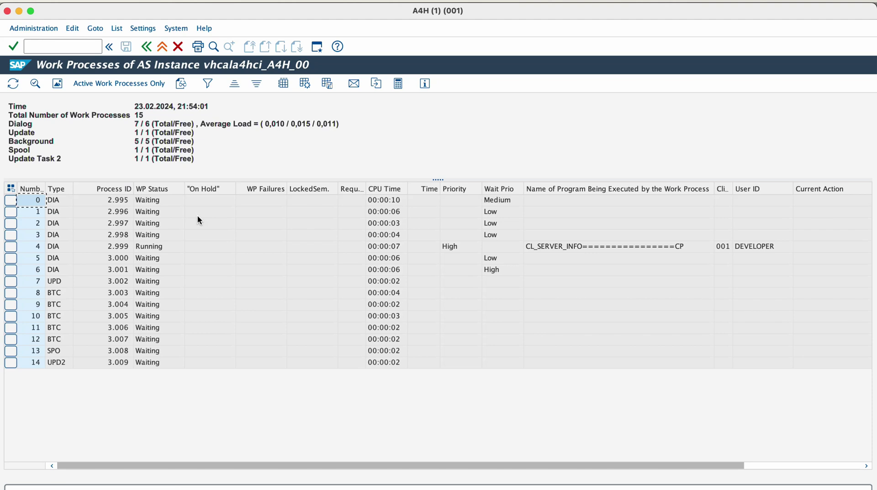
{"action": "left_click", "coordinate": [146, 46]}
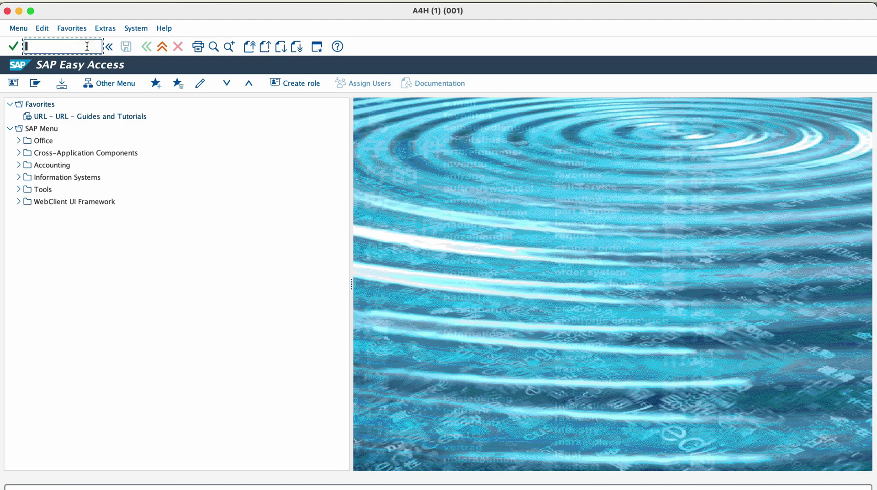
{"action": "type", "text": "/nsm51"}
{"action": "key", "text": "Return"}
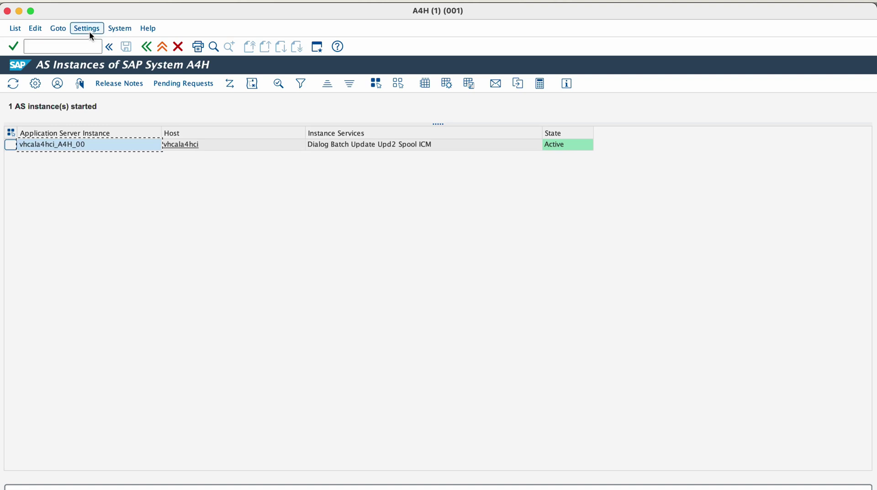
{"action": "left_click", "coordinate": [89, 31]}
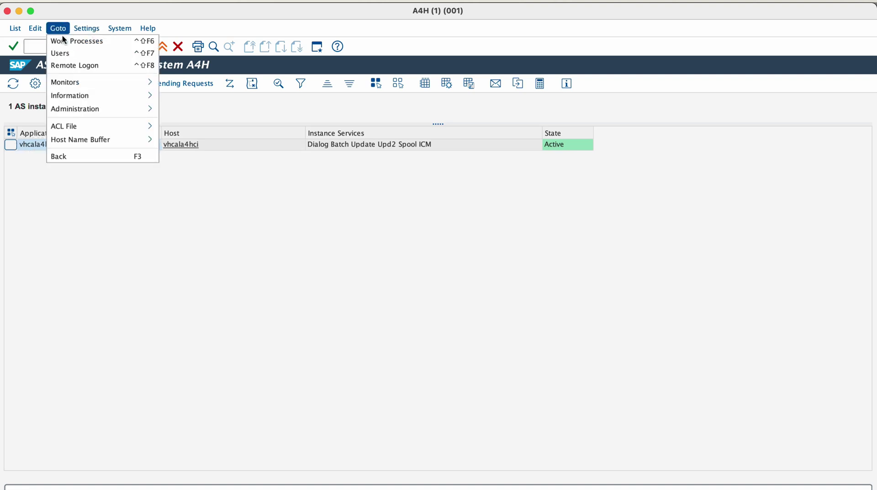
{"action": "left_click", "coordinate": [64, 41]}
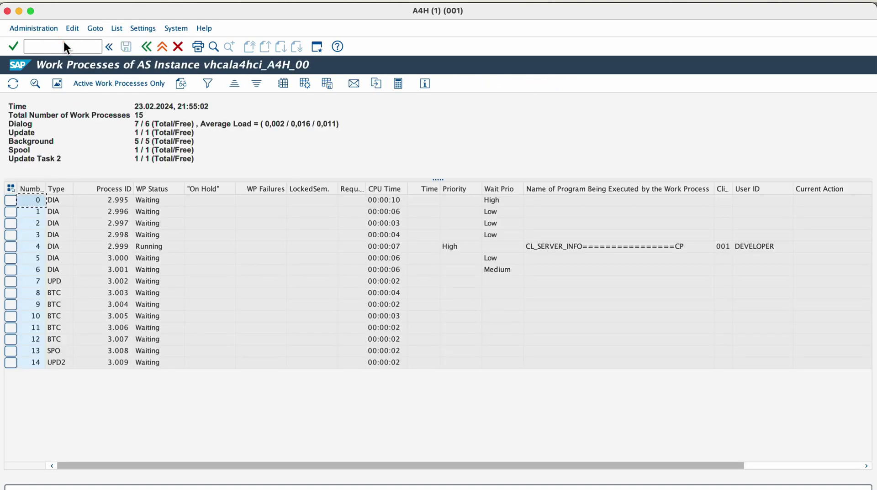
{"action": "left_click", "coordinate": [146, 46]}
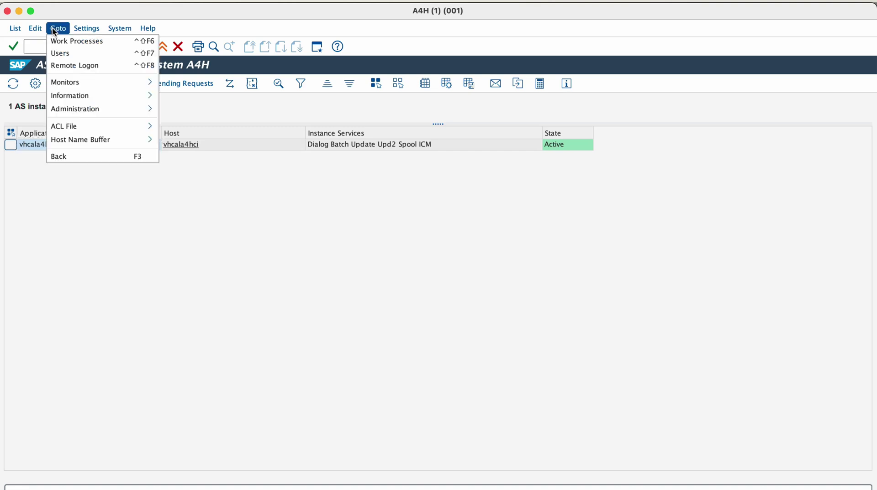
{"action": "mouse_move", "coordinate": [76, 88]}
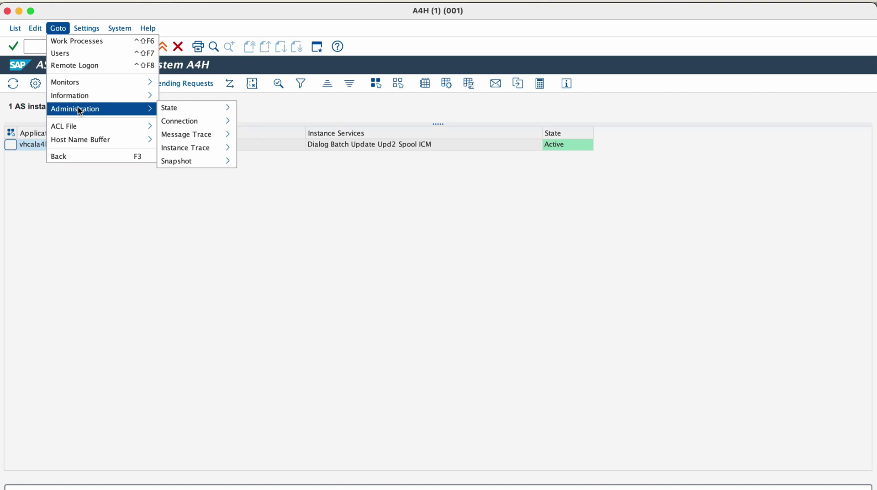
{"action": "mouse_move", "coordinate": [163, 111]}
{"action": "left_click", "coordinate": [120, 218]}
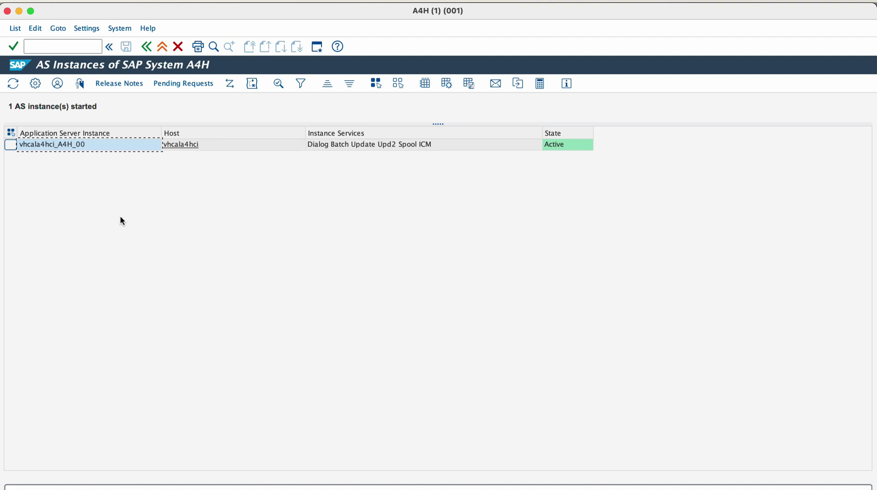
Run SM58 for today's date, find no transactional RFC calls, and return to the selection criteria.
{"action": "type", "text": "sm58"}
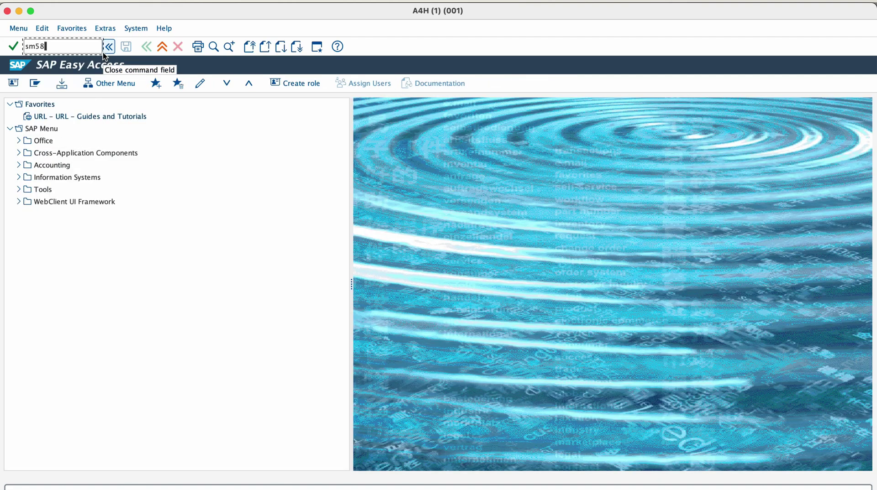
{"action": "key", "text": "Return"}
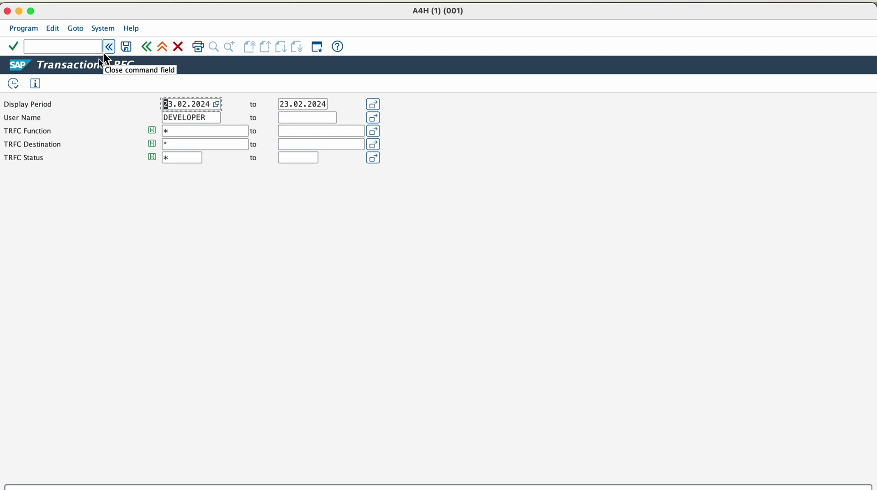
{"action": "left_click", "coordinate": [14, 84]}
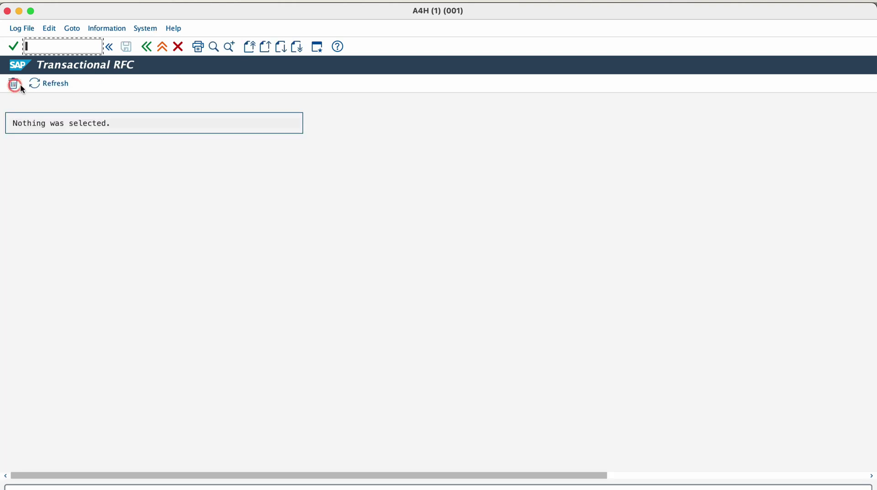
{"action": "left_click", "coordinate": [146, 47]}
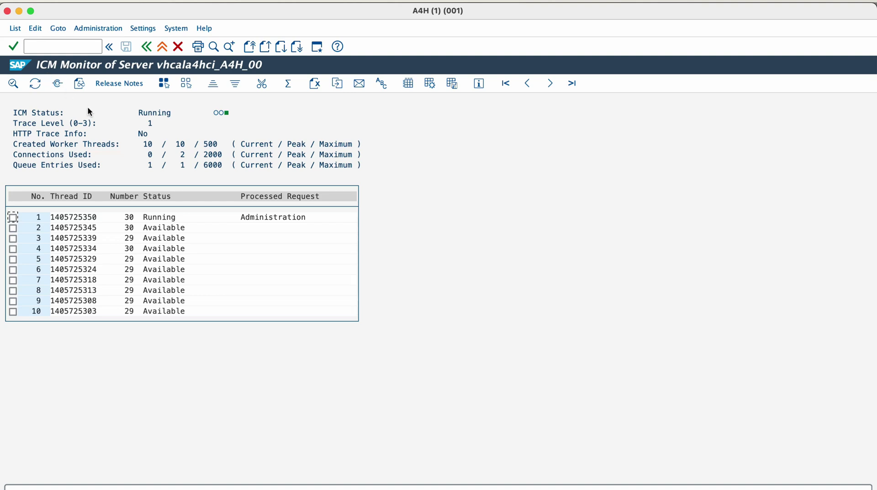
{"action": "left_click", "coordinate": [98, 29]}
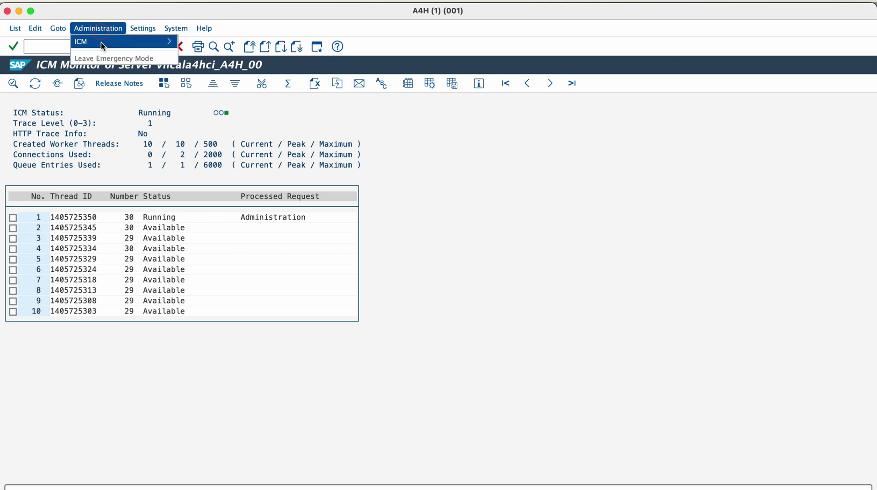
{"action": "mouse_move", "coordinate": [102, 44]}
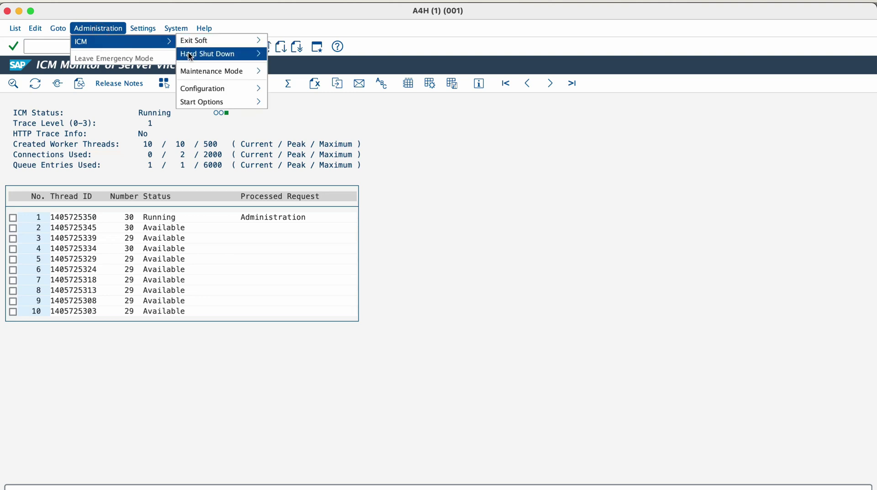
{"action": "mouse_move", "coordinate": [195, 74]}
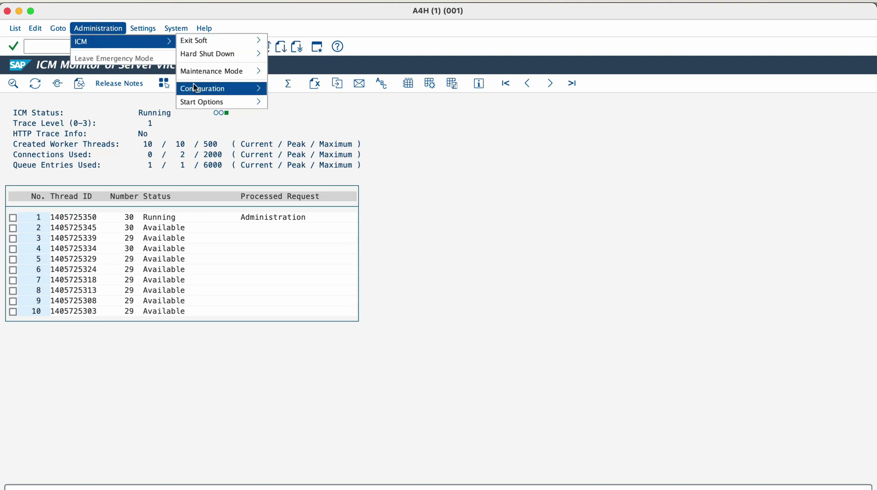
{"action": "mouse_move", "coordinate": [65, 29]}
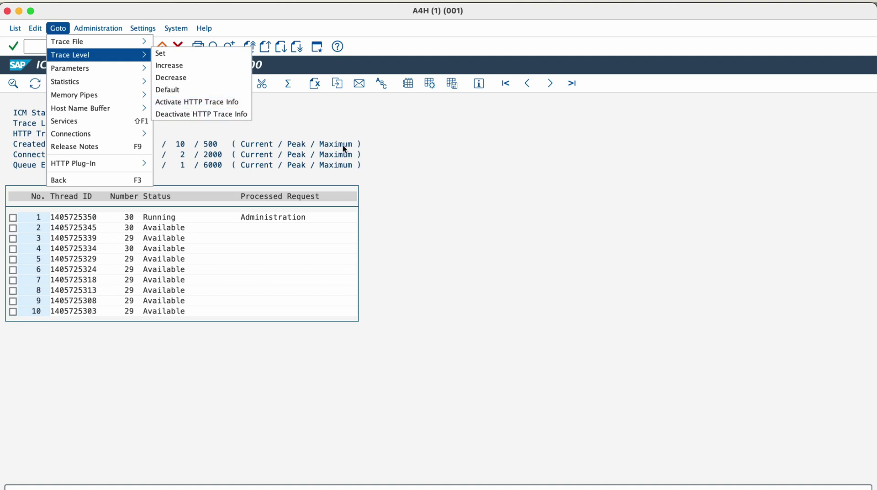
Run ST06 and review the host's memory history, CPU history and current CPU snapshot, ending on CPU history.
{"action": "left_click", "coordinate": [112, 176]}
{"action": "type", "text": "st06"}
{"action": "key", "text": "Return"}
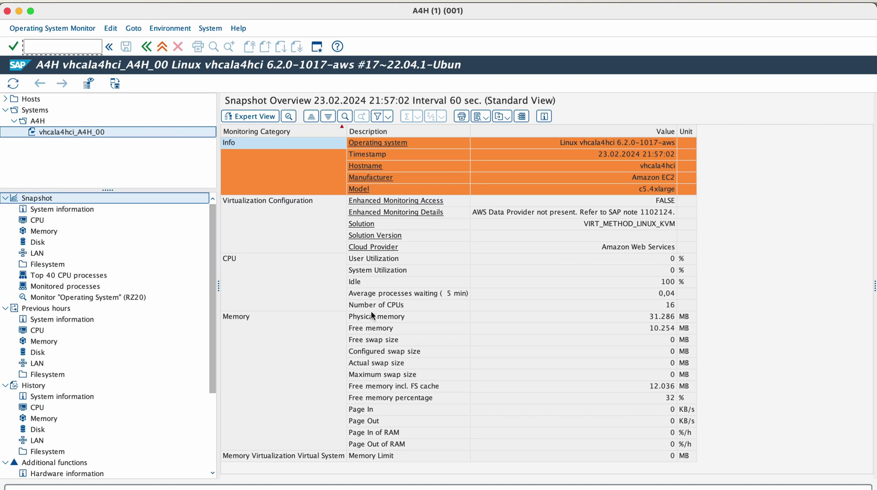
{"action": "left_click", "coordinate": [46, 418]}
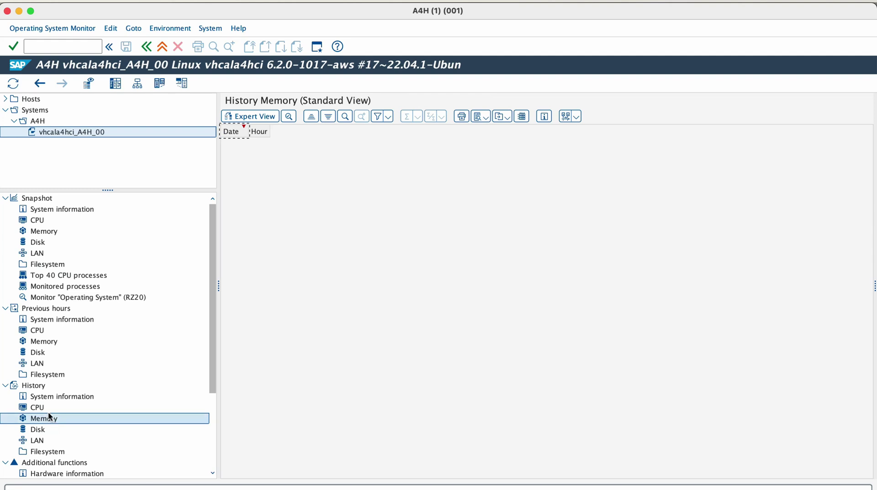
{"action": "left_click", "coordinate": [49, 409]}
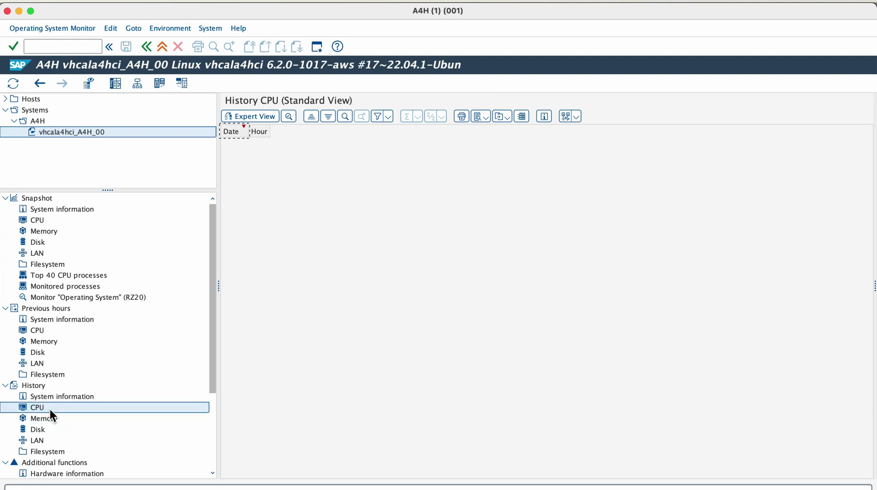
{"action": "left_click", "coordinate": [42, 221]}
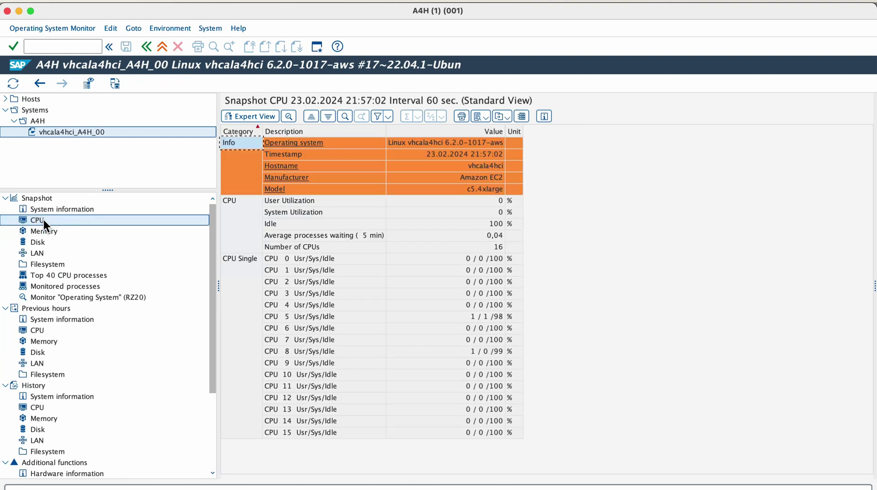
{"action": "left_click", "coordinate": [40, 83]}
Open the buffer tune summary and drill into the program buffer swaps (1.261 objects swapped).
{"action": "left_click", "coordinate": [69, 46]}
{"action": "type", "text": "/nst"}
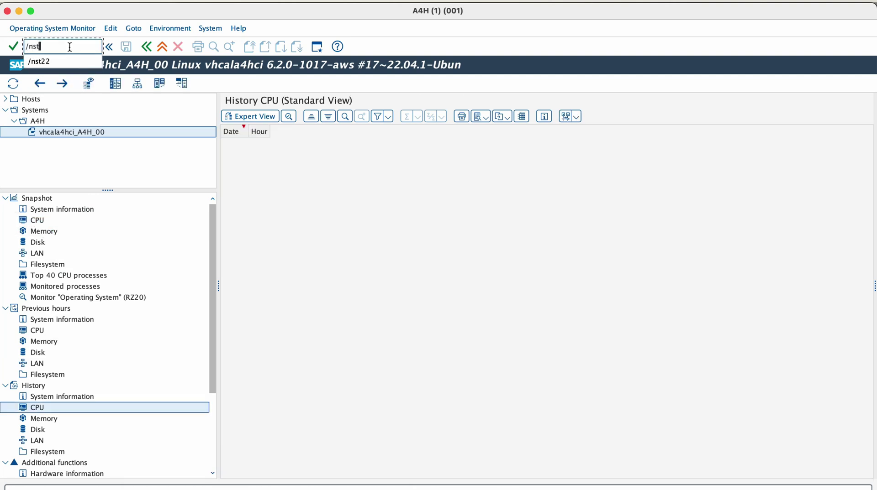
{"action": "type", "text": "22"}
{"action": "key", "text": "Return"}
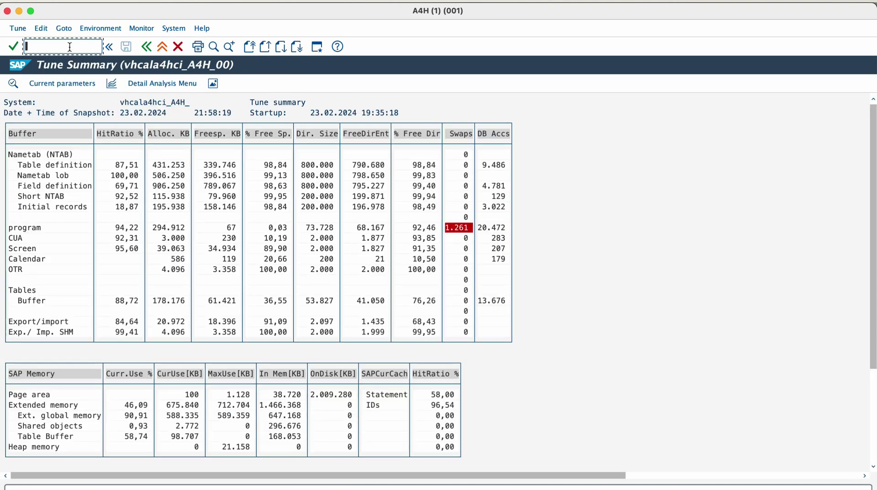
{"action": "double_click", "coordinate": [453, 229]}
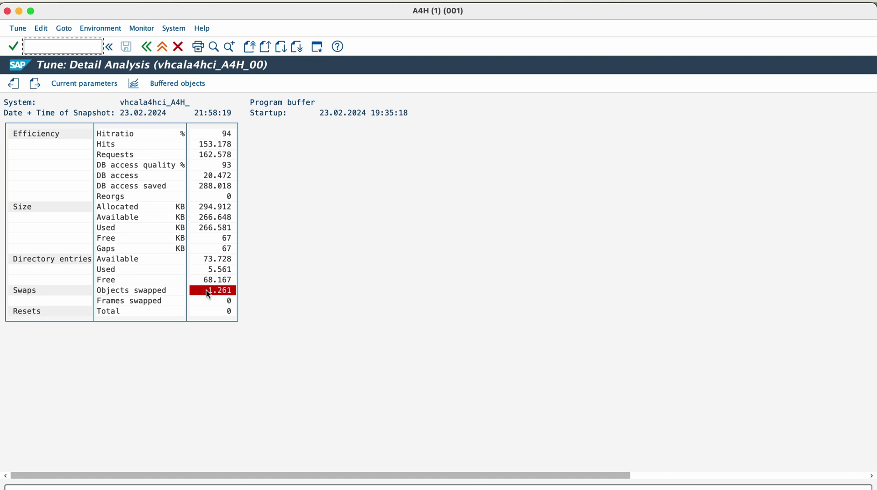
Open ST03 and view the instance's daily workload for 06.05.2017 and 05.05.2017.
{"action": "type", "text": "/nst0"}
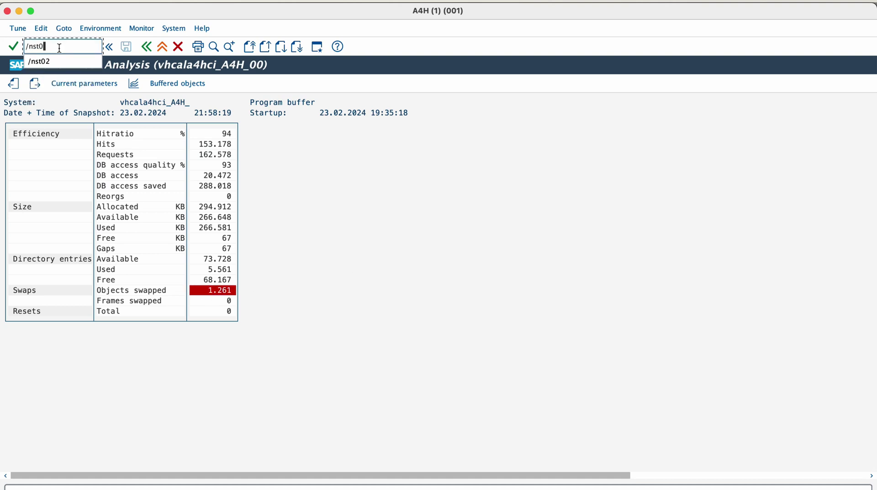
{"action": "type", "text": "3n"}
{"action": "key", "text": "Return"}
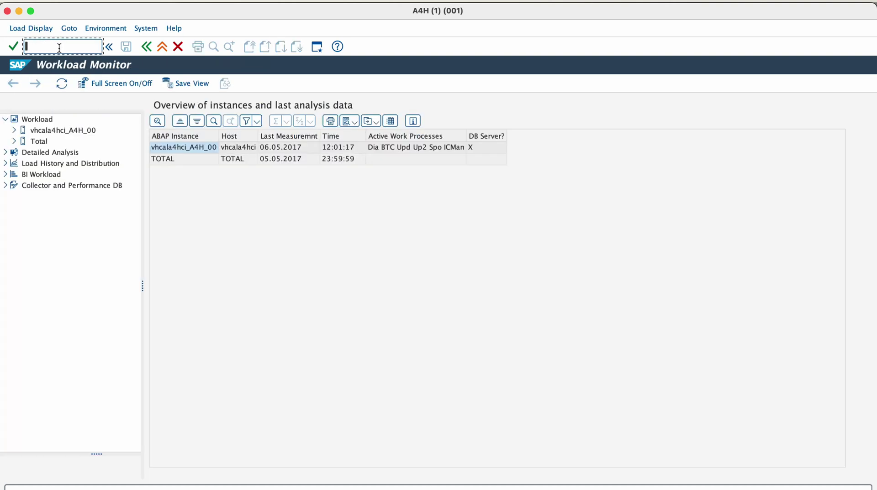
{"action": "left_click", "coordinate": [15, 130]}
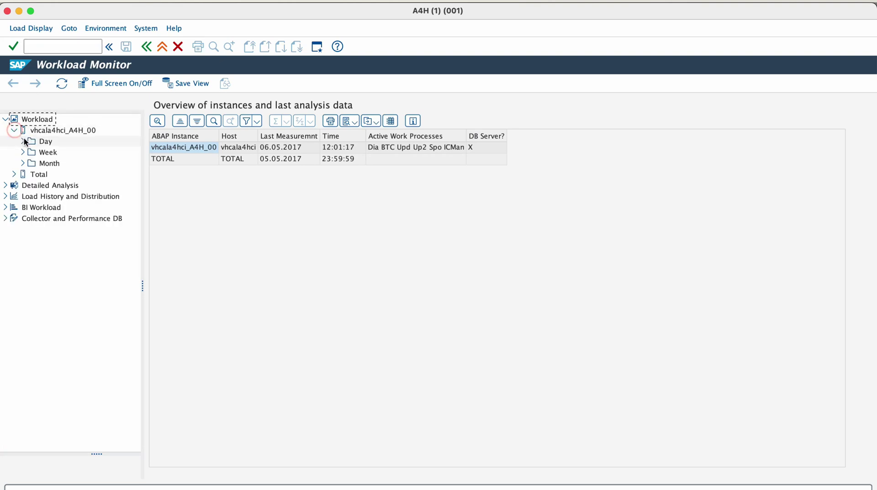
{"action": "left_click", "coordinate": [23, 141]}
{"action": "left_click", "coordinate": [51, 152]}
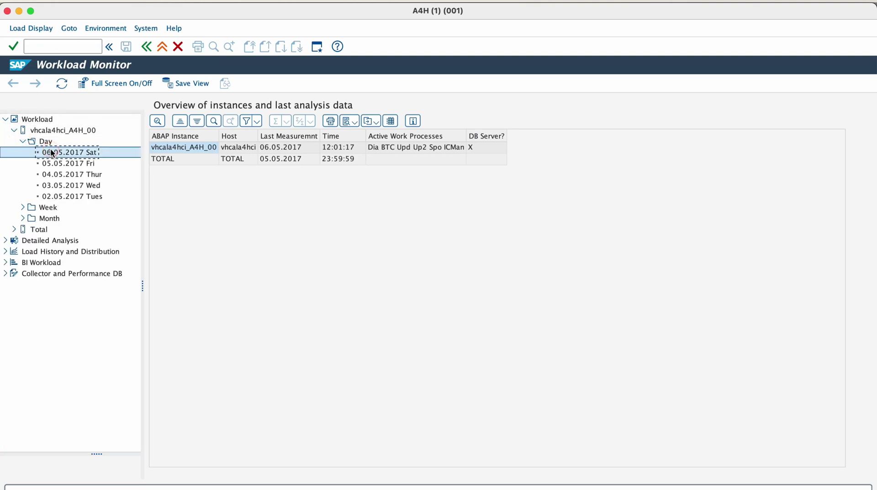
{"action": "left_click", "coordinate": [51, 152]}
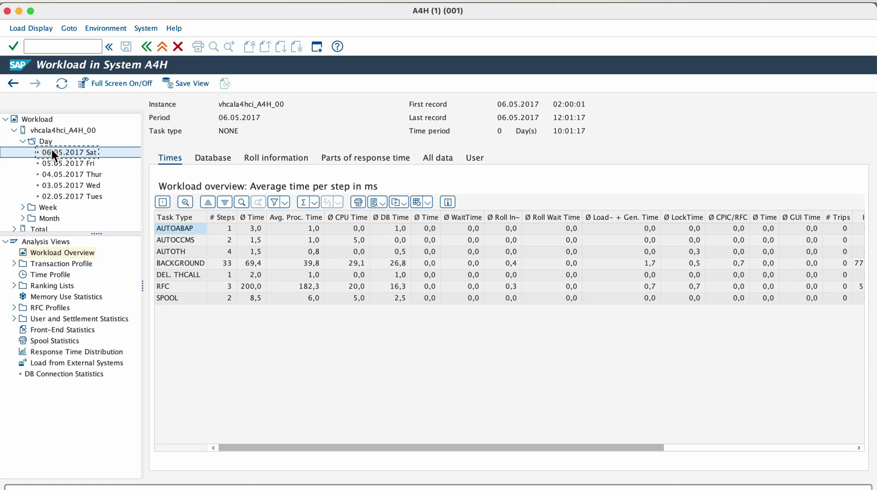
{"action": "left_click", "coordinate": [53, 162]}
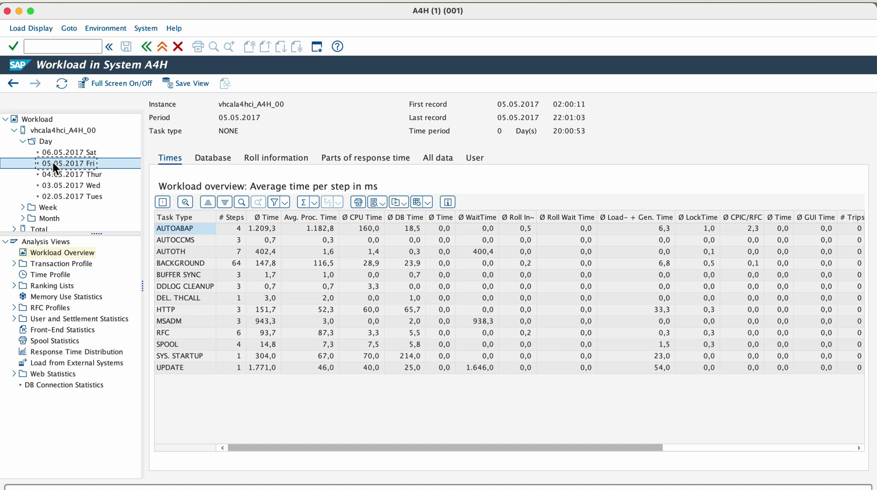
Show the weekly workloads for 01.05.2017 - 07.05.2017 and 10.04.2017 - 16.04.2017.
{"action": "left_click", "coordinate": [22, 208]}
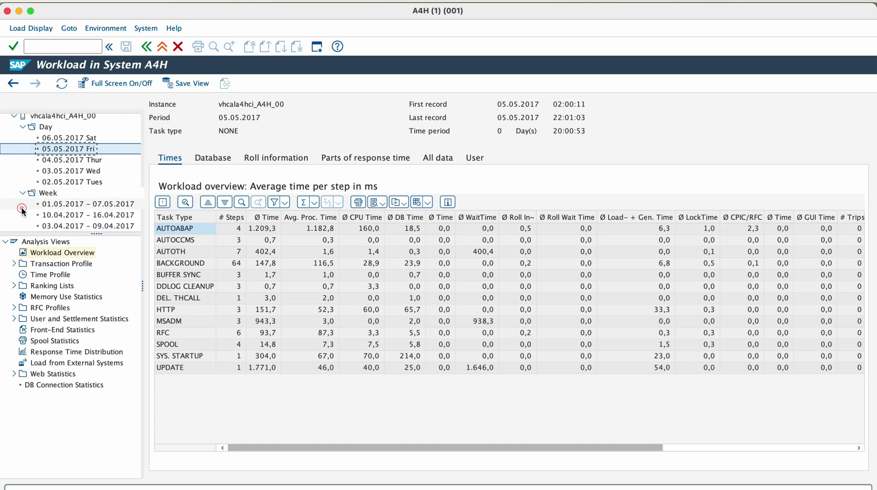
{"action": "double_click", "coordinate": [61, 205]}
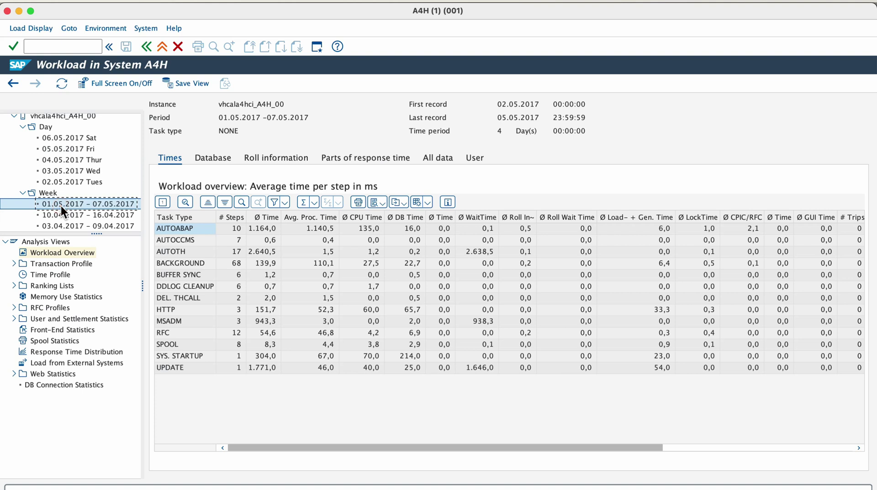
{"action": "double_click", "coordinate": [62, 214]}
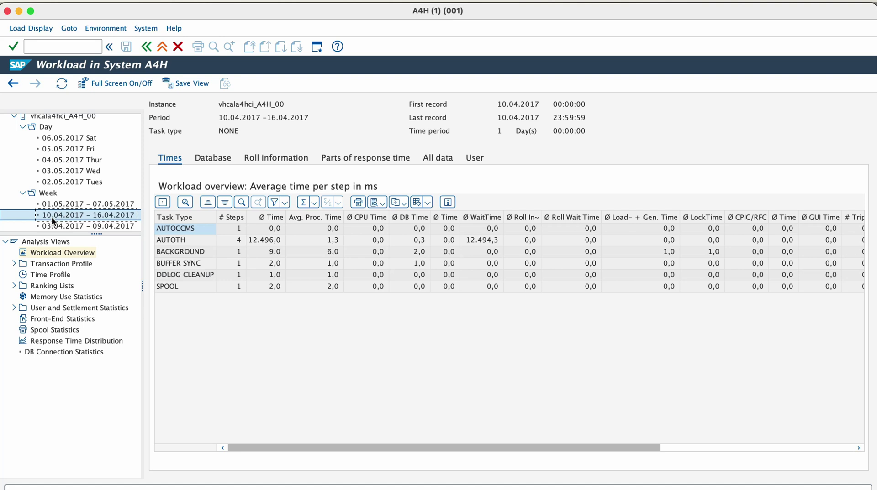
Show the Total system workload for the day 05.05.2017.
{"action": "scroll", "coordinate": [52, 221], "scroll_direction": "down", "scroll_amount": 3}
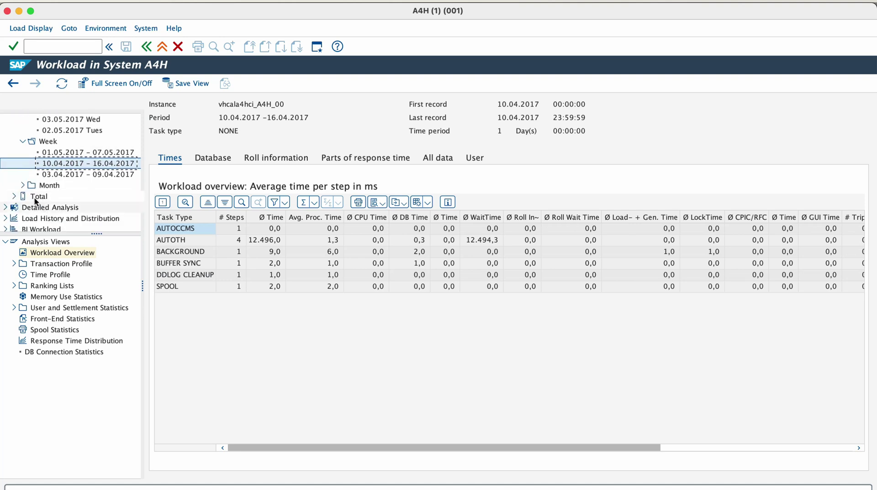
{"action": "left_click", "coordinate": [14, 196]}
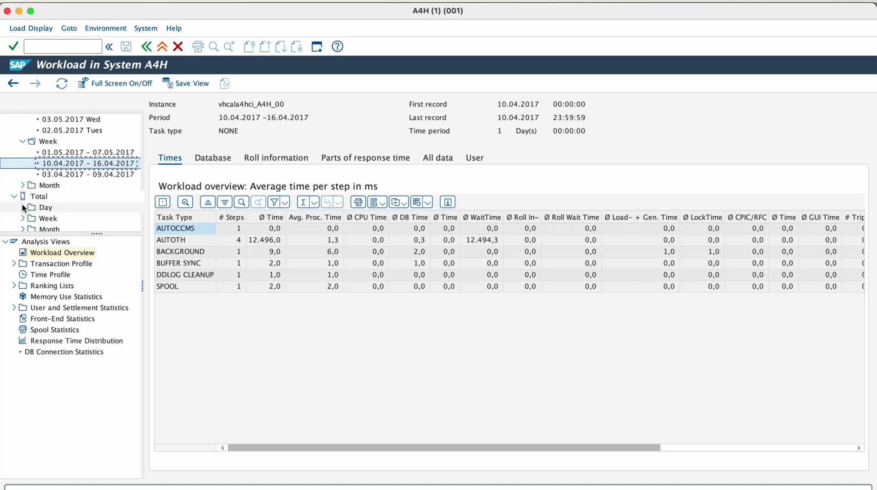
{"action": "left_click", "coordinate": [22, 206]}
{"action": "double_click", "coordinate": [48, 192]}
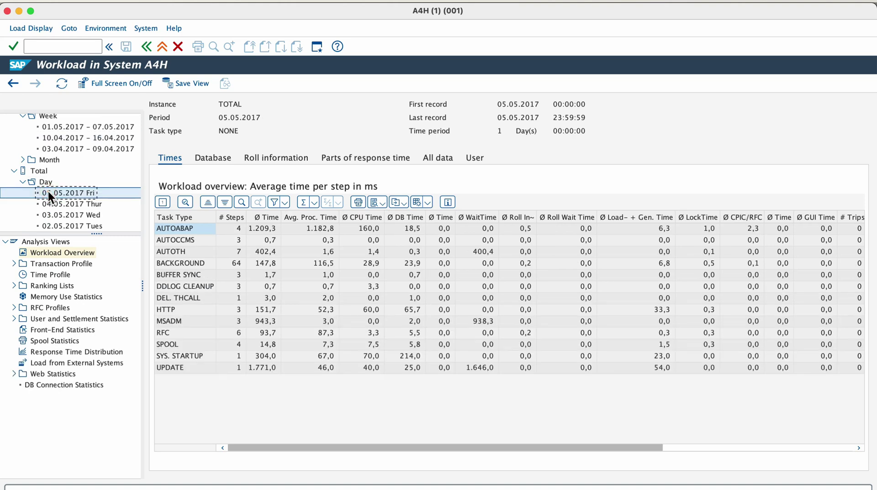
Show the EarlyWatch transaction profile and expand Ranking Lists, RFC Profiles, and User and Settlement Statistics.
{"action": "left_click", "coordinate": [14, 263]}
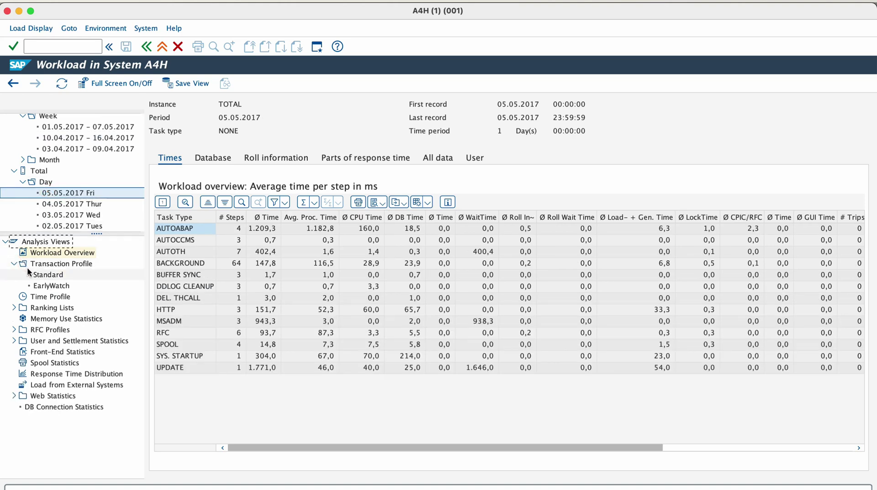
{"action": "left_click", "coordinate": [37, 286]}
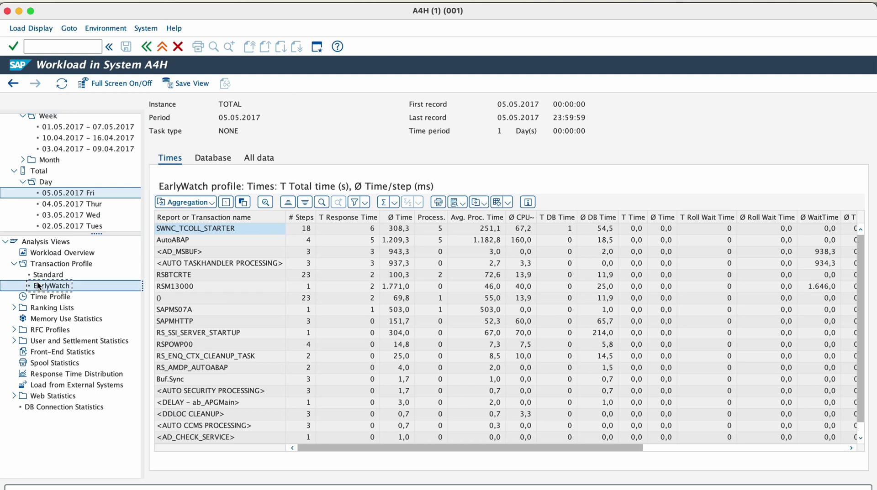
{"action": "left_click", "coordinate": [14, 308]}
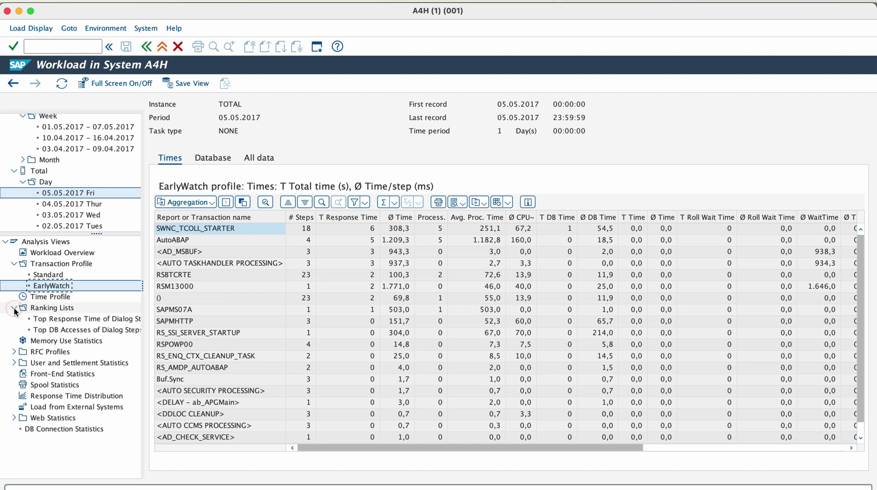
{"action": "left_click", "coordinate": [13, 352]}
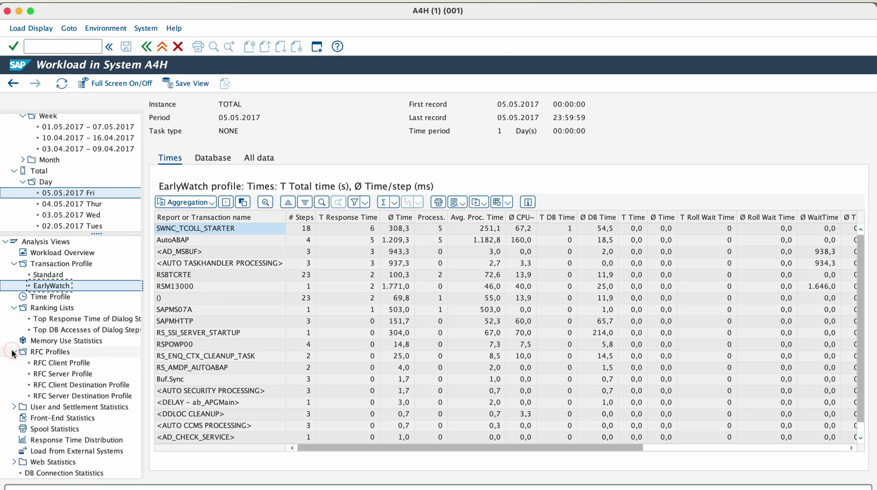
{"action": "left_click", "coordinate": [13, 407]}
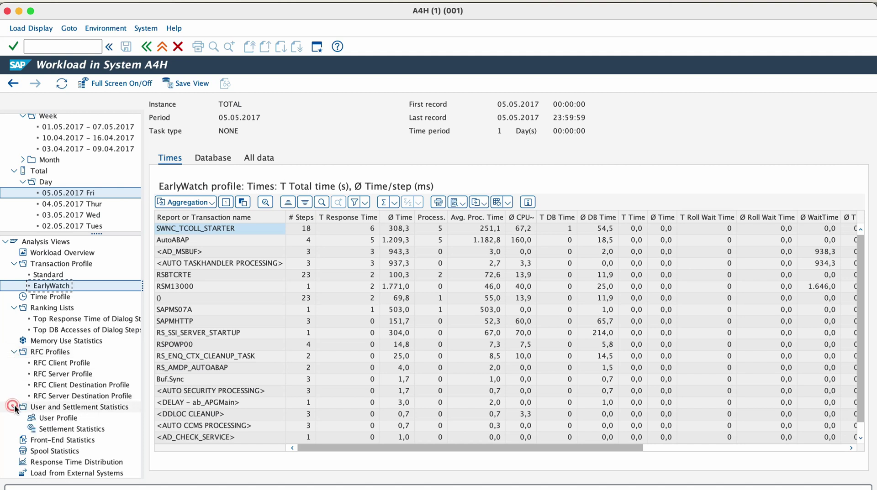
{"action": "scroll", "coordinate": [18, 404], "scroll_direction": "down", "scroll_amount": 2}
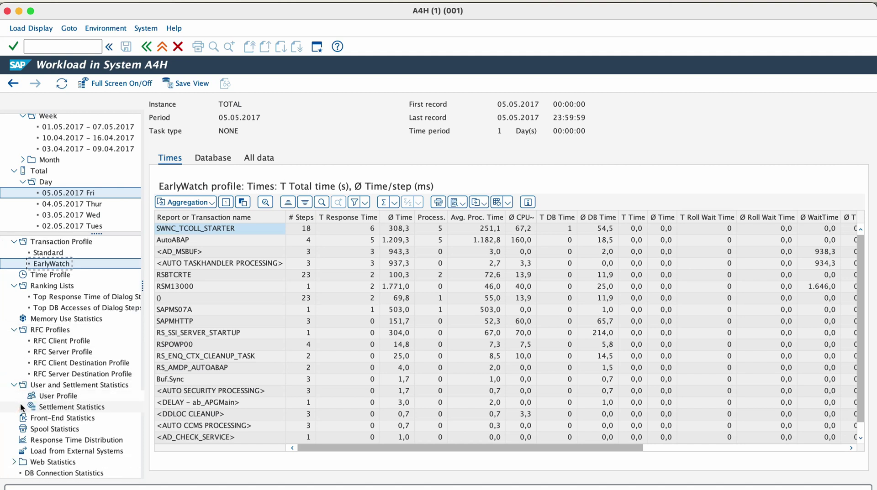
{"action": "scroll", "coordinate": [20, 403], "scroll_direction": "up", "scroll_amount": 2}
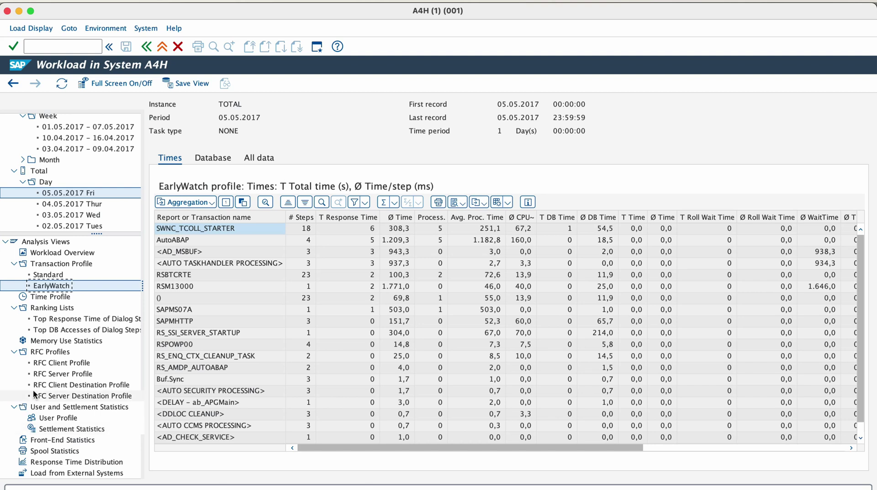
{"action": "left_click_drag", "start_coordinate": [98, 234], "coordinate": [92, 292]}
{"action": "scroll", "coordinate": [85, 283], "scroll_direction": "down", "scroll_amount": 1}
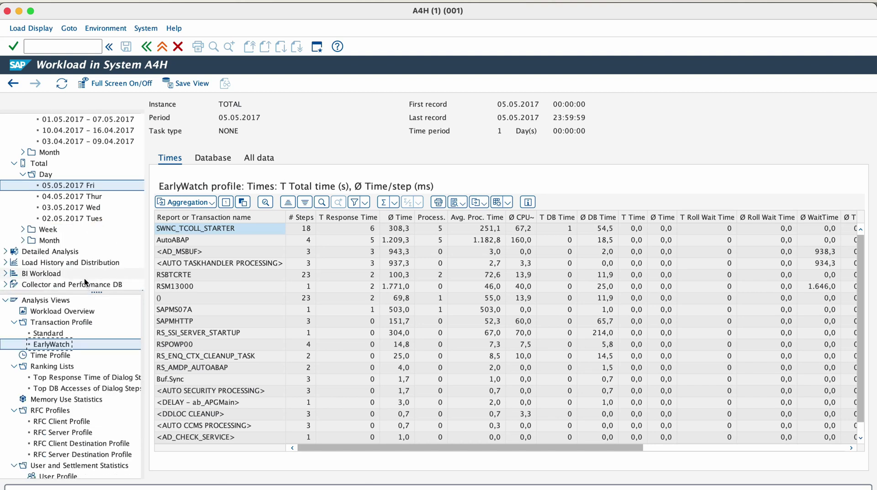
{"action": "scroll", "coordinate": [85, 274], "scroll_direction": "up", "scroll_amount": 3}
Enter /ndbacockpit in the command field.
{"action": "left_click", "coordinate": [14, 263]}
{"action": "left_click", "coordinate": [59, 46]}
{"action": "type", "text": "/ndbacoc"}
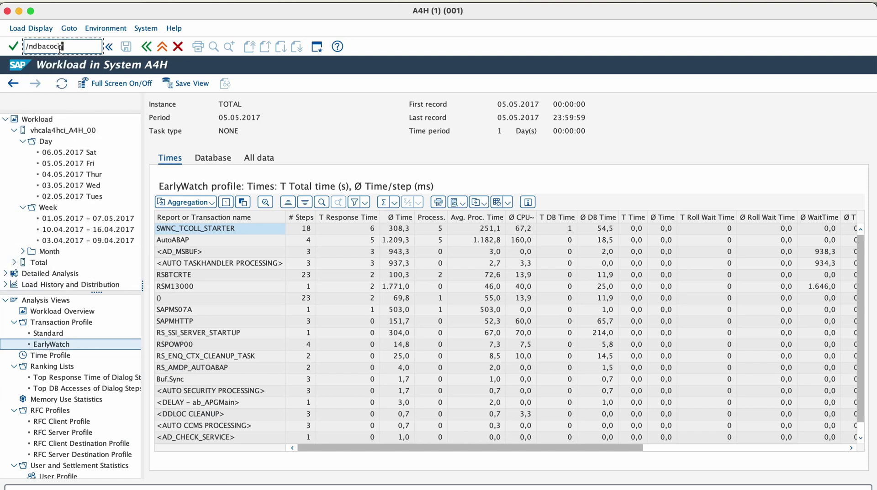
{"action": "type", "text": "kpit"}
Open the DBA Cockpit's Current Status Overview: all HANA services started, 16,32 of 27,50 GB memory used.
{"action": "key", "text": "Return"}
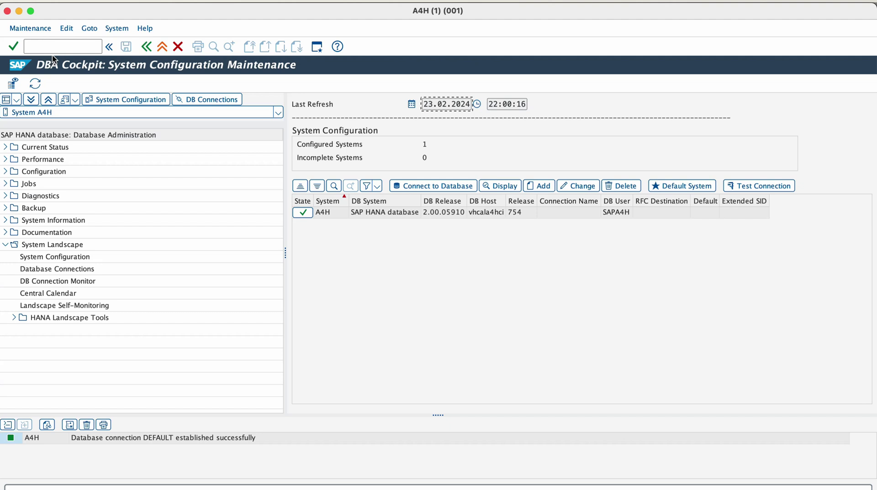
{"action": "left_click", "coordinate": [6, 148]}
{"action": "left_click", "coordinate": [30, 160]}
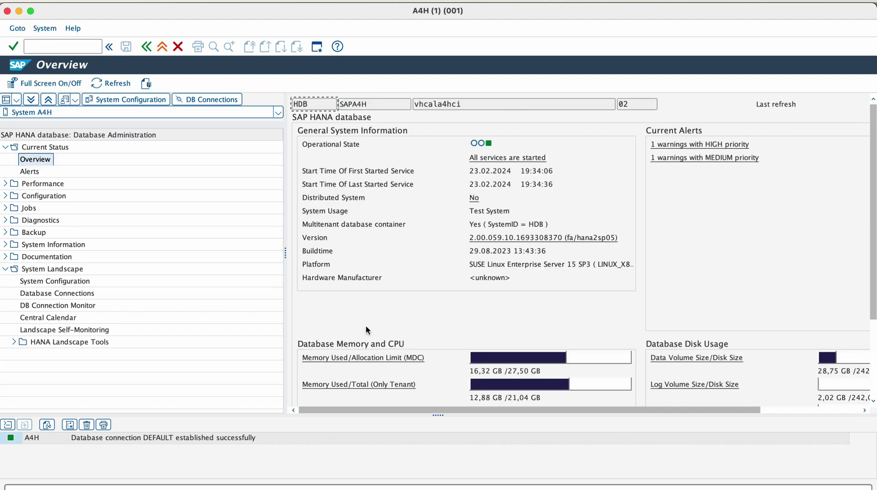
{"action": "scroll", "coordinate": [366, 325], "scroll_direction": "down", "scroll_amount": 5}
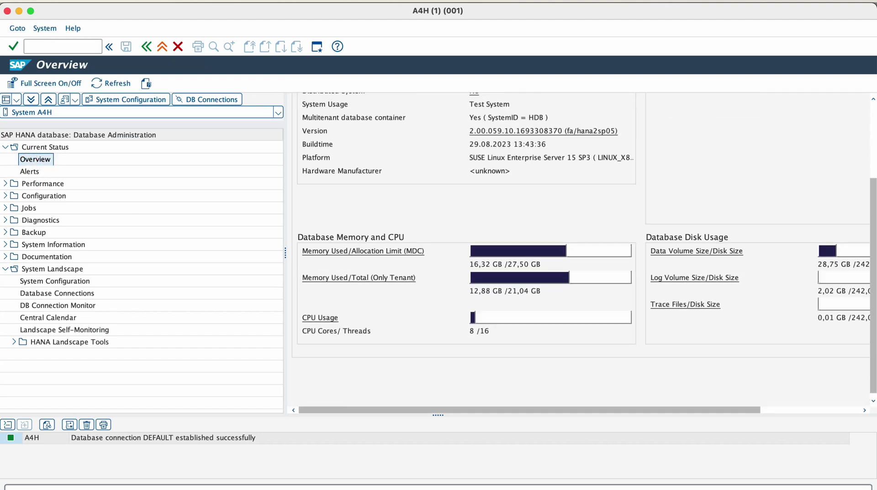
{"action": "scroll", "coordinate": [367, 326], "scroll_direction": "up", "scroll_amount": 5}
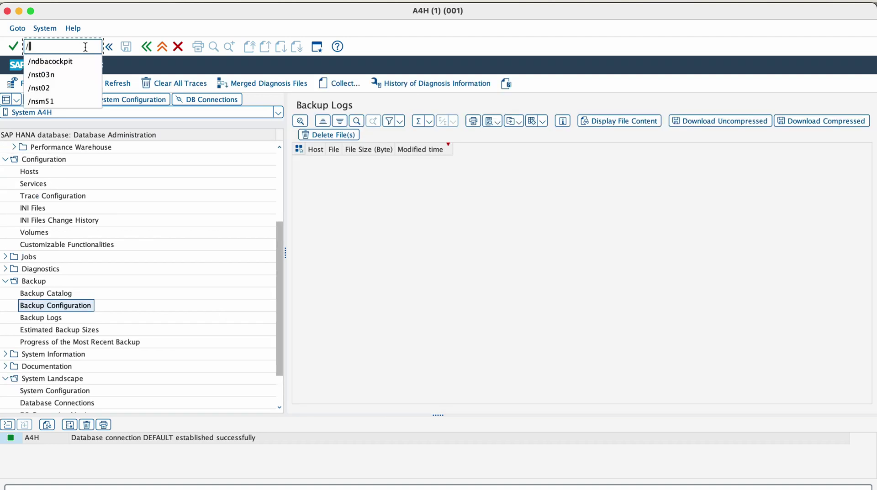
Start RZ10 and choose the DEFAULT profile from the profile list.
{"action": "type", "text": "nrz10"}
{"action": "key", "text": "Return"}
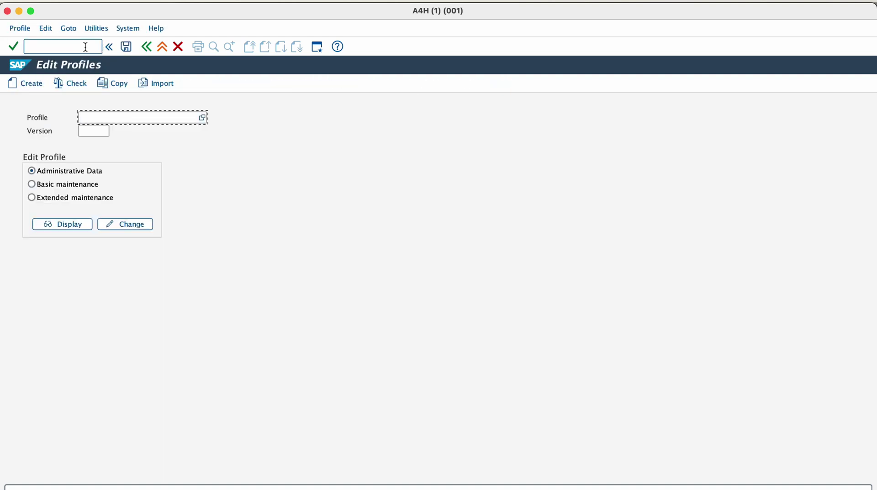
{"action": "left_click", "coordinate": [203, 119]}
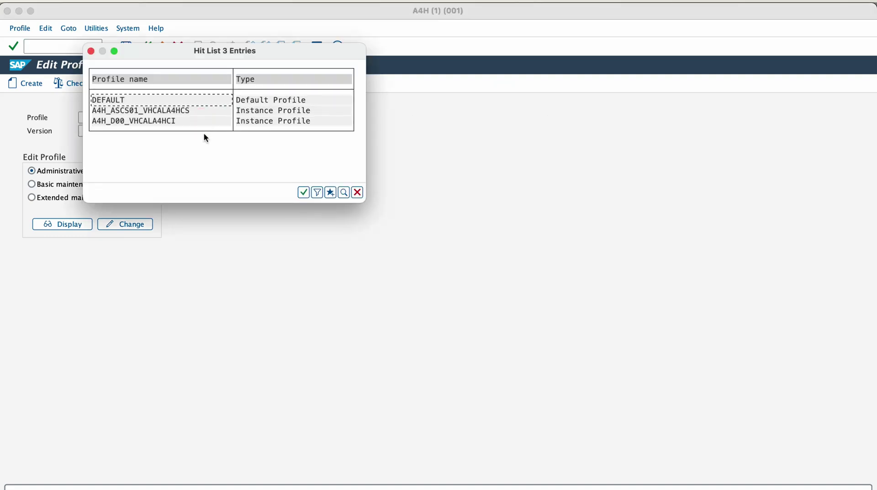
{"action": "left_click", "coordinate": [285, 100]}
{"action": "left_click", "coordinate": [284, 109]}
{"action": "left_click", "coordinate": [285, 120]}
{"action": "double_click", "coordinate": [249, 100]}
Display the DEFAULT profile's active parameters in extended maintenance and scroll through them.
{"action": "left_click", "coordinate": [64, 199]}
{"action": "left_click", "coordinate": [62, 223]}
{"action": "scroll", "coordinate": [117, 256], "scroll_direction": "down", "scroll_amount": 3}
{"action": "scroll", "coordinate": [117, 255], "scroll_direction": "down", "scroll_amount": 3}
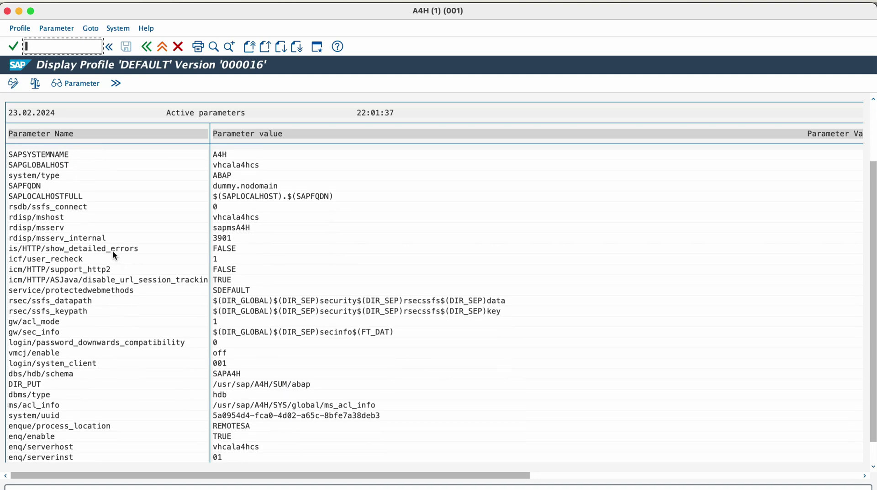
{"action": "scroll", "coordinate": [113, 253], "scroll_direction": "down", "scroll_amount": 2}
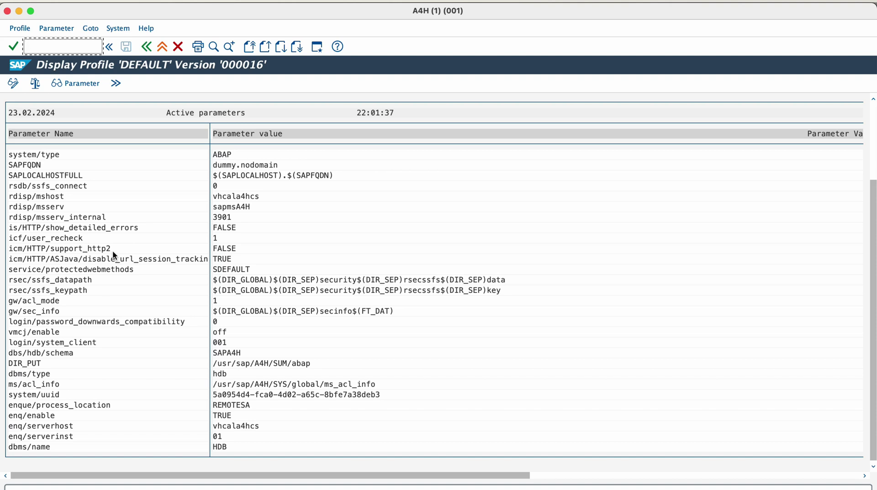
{"action": "scroll", "coordinate": [112, 250], "scroll_direction": "up", "scroll_amount": 2}
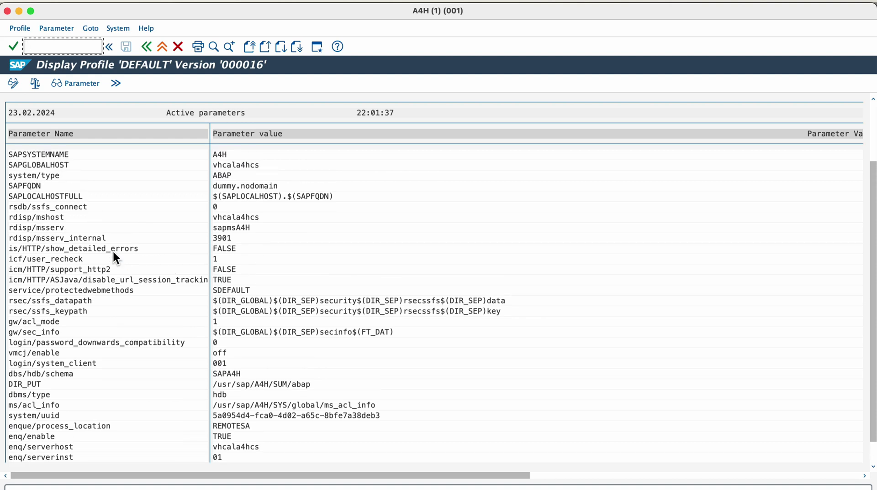
{"action": "scroll", "coordinate": [113, 254], "scroll_direction": "up", "scroll_amount": 3}
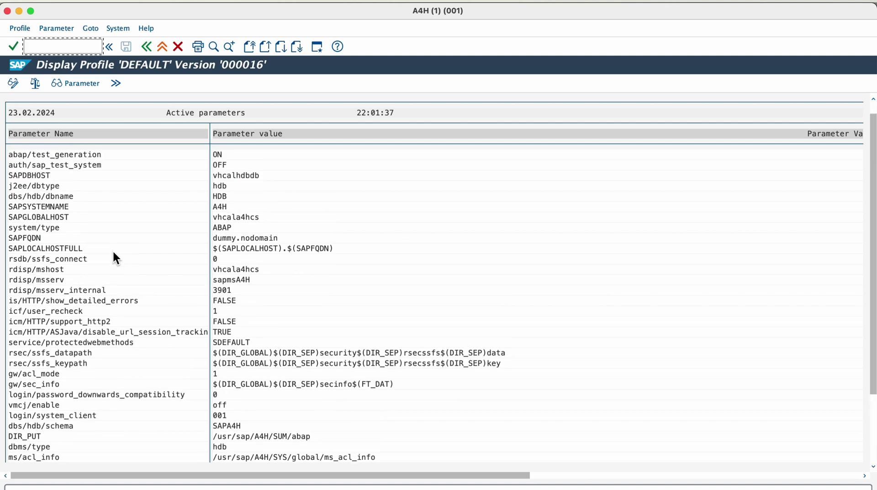
{"action": "scroll", "coordinate": [114, 255], "scroll_direction": "up", "scroll_amount": 1}
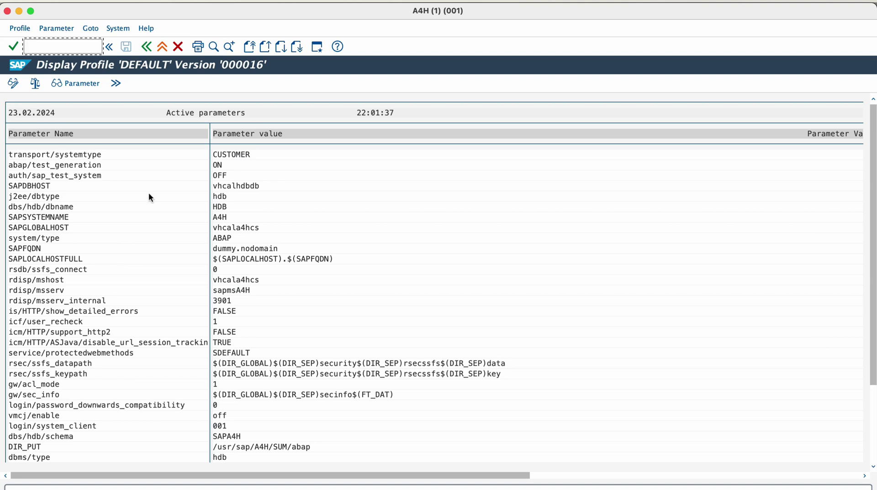
Start RZ11 and list all available profile parameter names.
{"action": "left_click", "coordinate": [161, 48]}
{"action": "left_click", "coordinate": [87, 47]}
{"action": "type", "text": "/nr"}
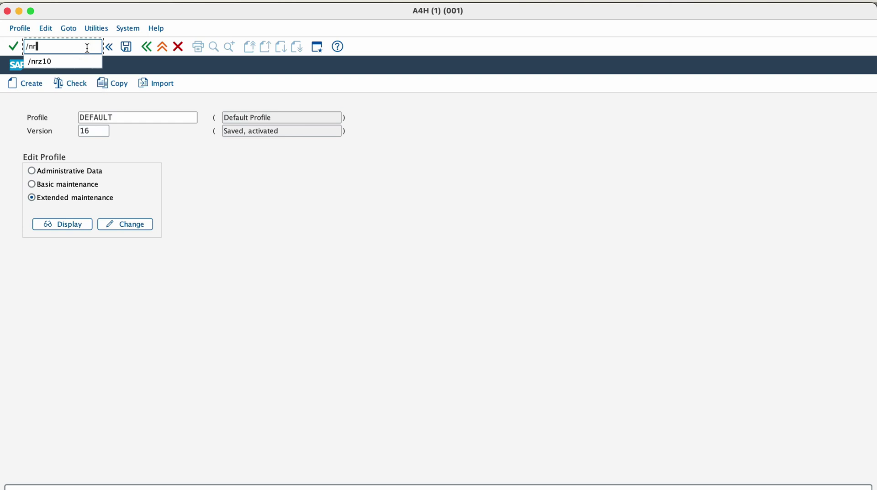
{"action": "type", "text": "z11"}
{"action": "key", "text": "Return"}
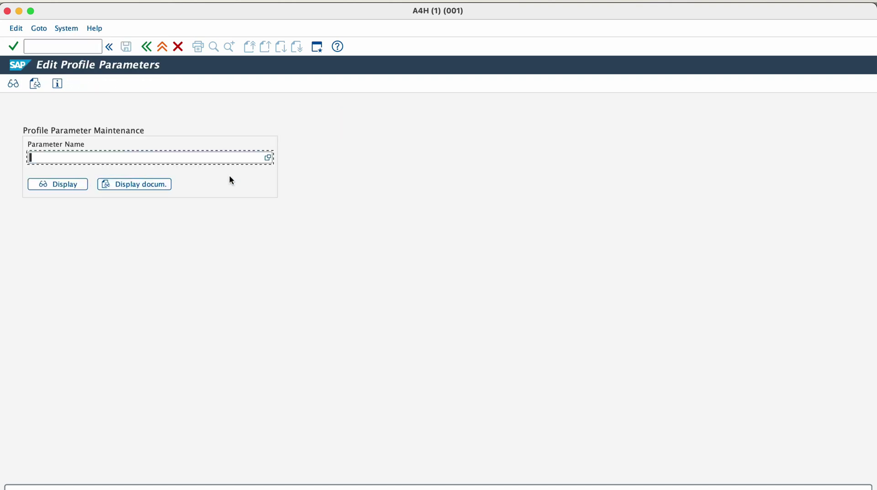
{"action": "left_click", "coordinate": [267, 159]}
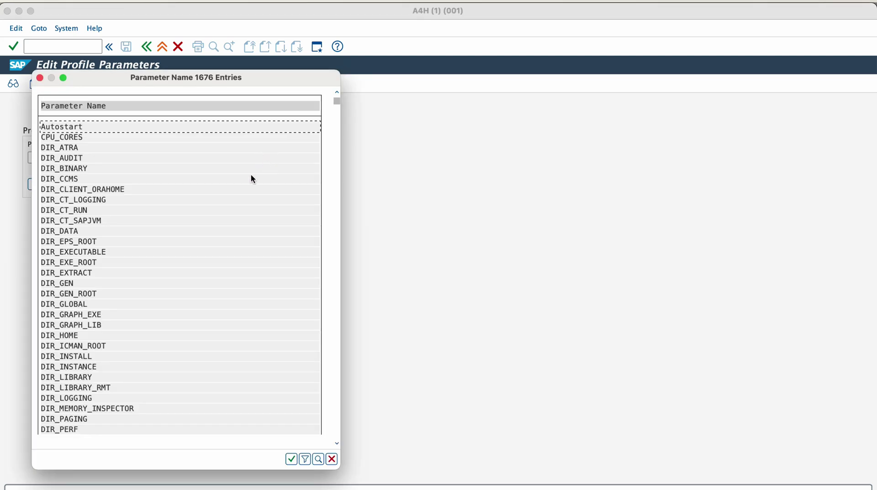
{"action": "scroll", "coordinate": [217, 220], "scroll_direction": "down", "scroll_amount": 6}
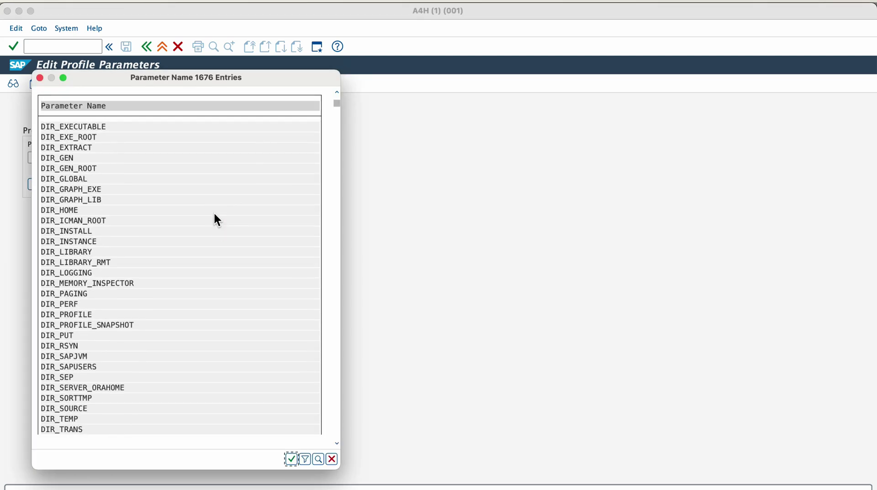
{"action": "scroll", "coordinate": [214, 215], "scroll_direction": "down", "scroll_amount": 6}
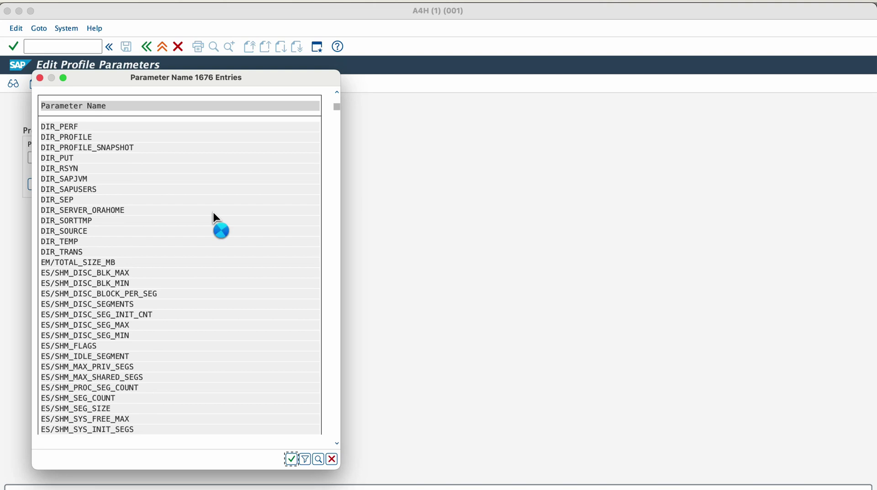
{"action": "scroll", "coordinate": [216, 220], "scroll_direction": "down", "scroll_amount": 2}
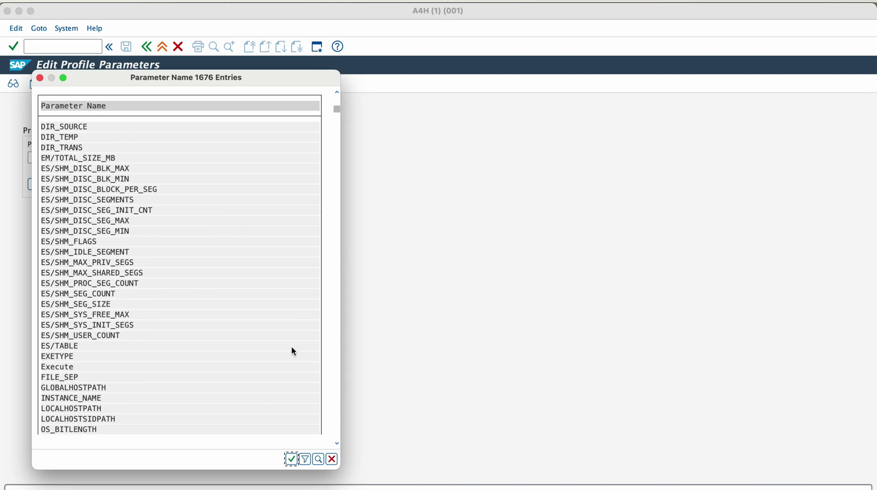
Page through the parameter list and choose dbs/db4/dbsl_buffersize.
{"action": "left_click", "coordinate": [336, 435]}
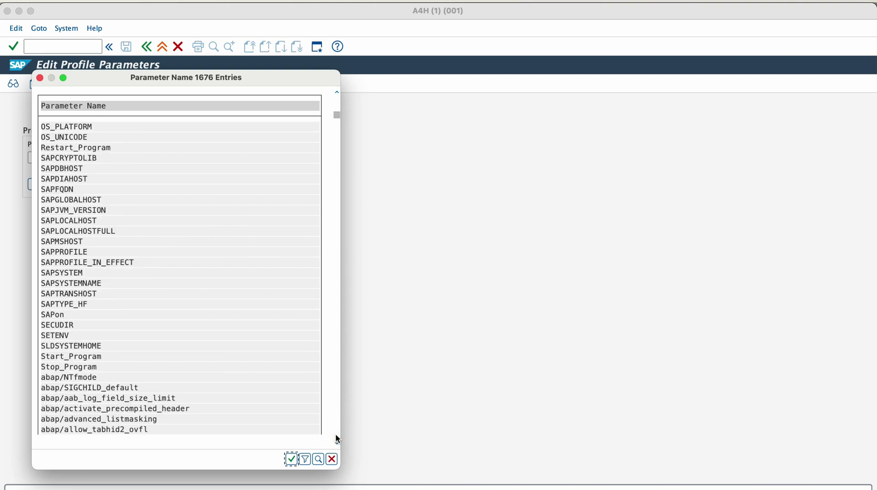
{"action": "left_click", "coordinate": [336, 437]}
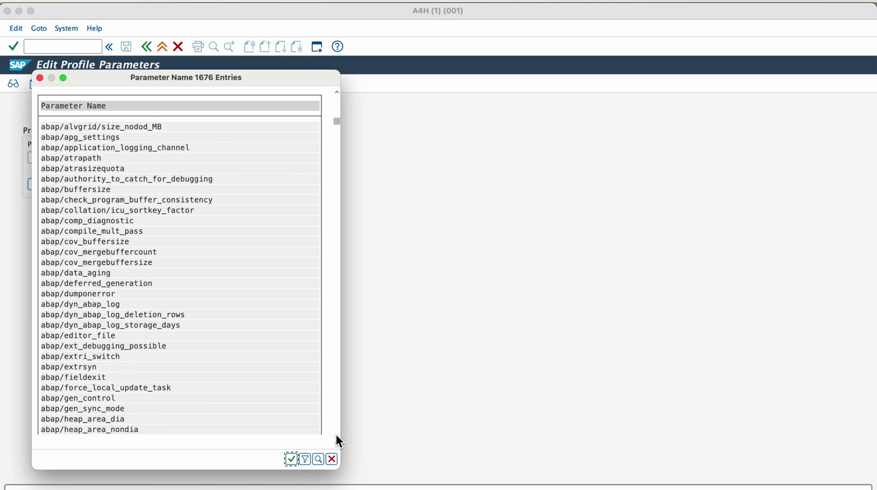
{"action": "left_click", "coordinate": [336, 435]}
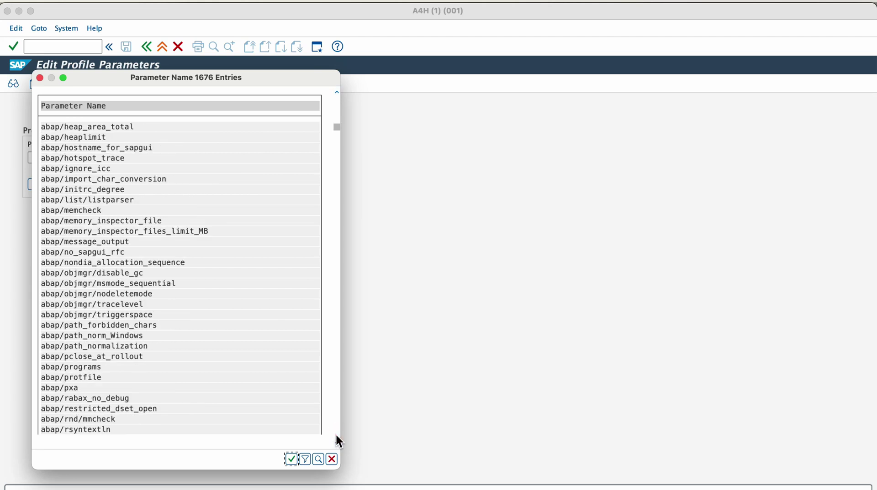
{"action": "left_click", "coordinate": [335, 435]}
{"action": "left_click", "coordinate": [336, 435]}
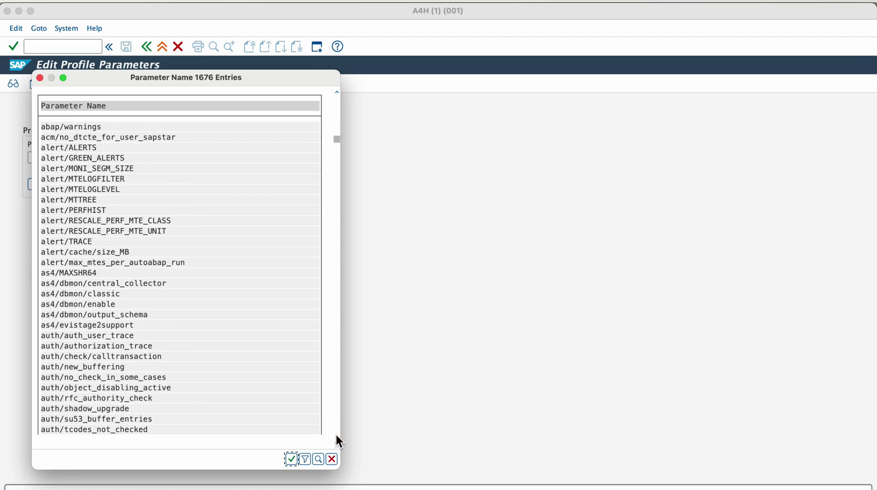
{"action": "left_click", "coordinate": [336, 435]}
{"action": "left_click", "coordinate": [336, 434]}
{"action": "double_click", "coordinate": [132, 420]}
View the details and documentation of dbs/db4/dbsl_buffersize.
{"action": "left_click", "coordinate": [78, 186]}
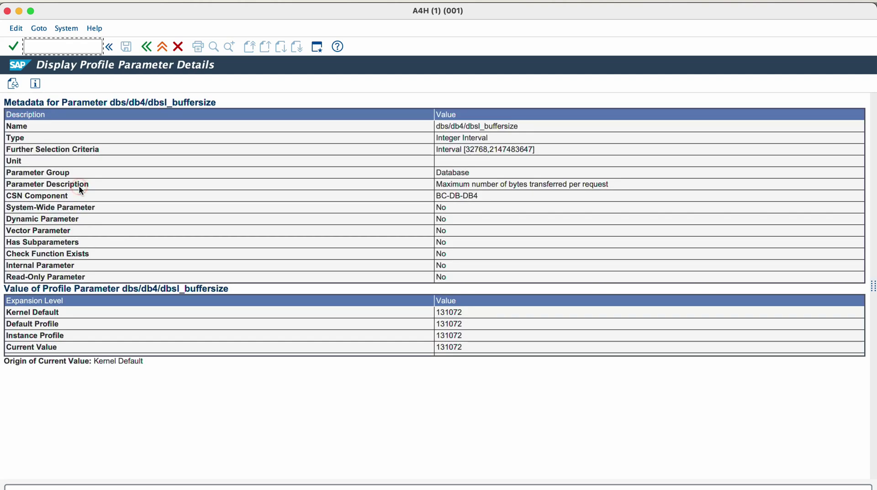
{"action": "left_click", "coordinate": [146, 47]}
{"action": "left_click", "coordinate": [128, 180]}
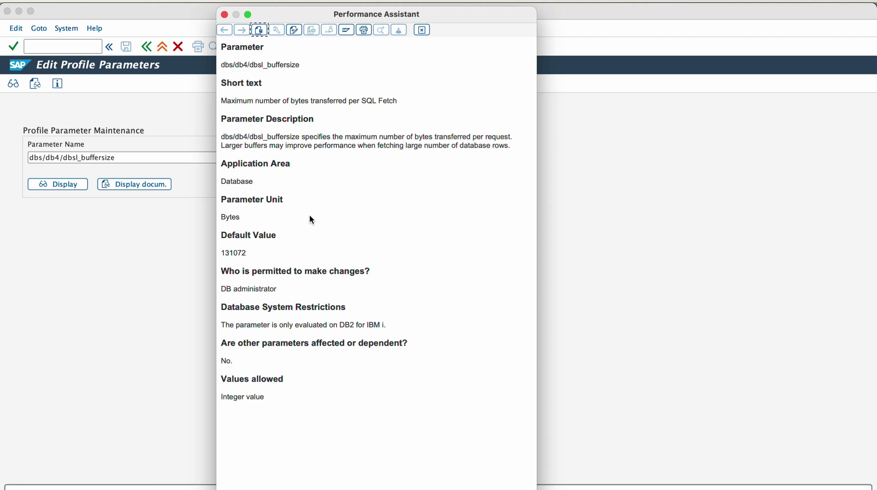
{"action": "left_click", "coordinate": [225, 15]}
Pick DIR_INSTANCE from the list of parameter names.
{"action": "left_click", "coordinate": [67, 246]}
{"action": "left_click", "coordinate": [268, 160]}
{"action": "left_click", "coordinate": [268, 158]}
{"action": "scroll", "coordinate": [263, 163], "scroll_direction": "down", "scroll_amount": 4}
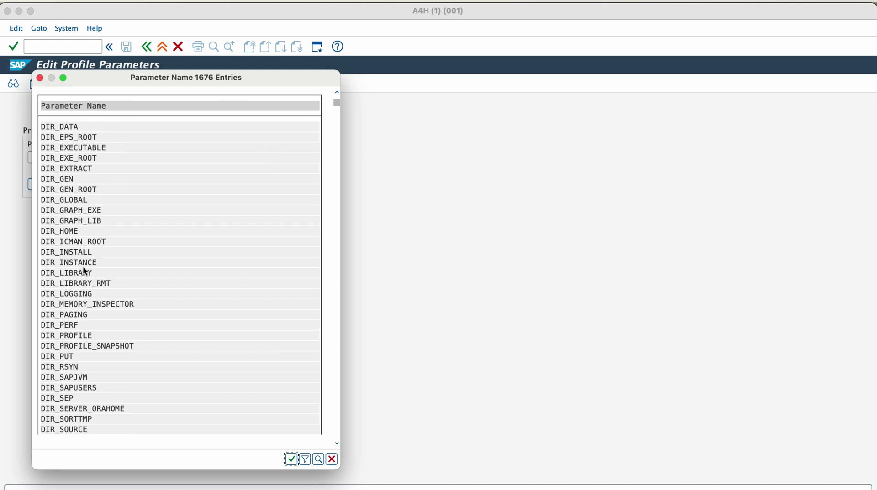
{"action": "left_click", "coordinate": [87, 264]}
{"action": "double_click", "coordinate": [88, 264]}
View DIR_INSTANCE's details (current value /usr/sap/A4H/D00) and return to parameter editing.
{"action": "left_click", "coordinate": [72, 187]}
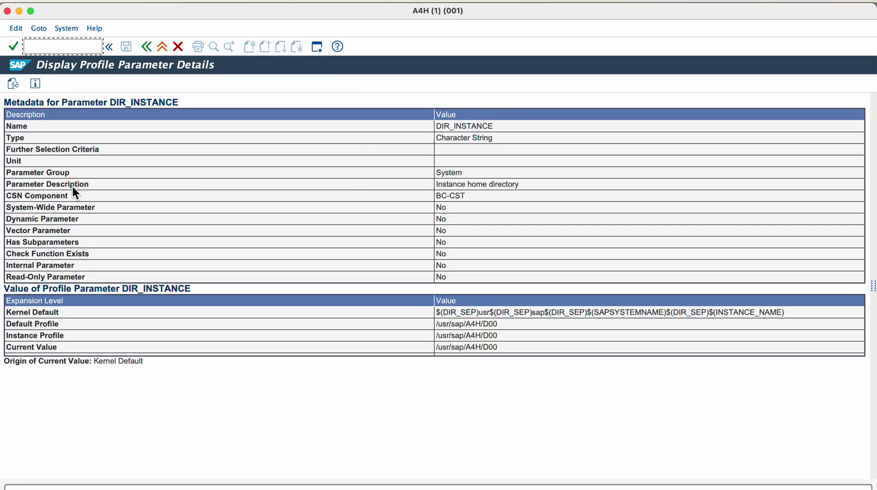
{"action": "left_click", "coordinate": [146, 47]}
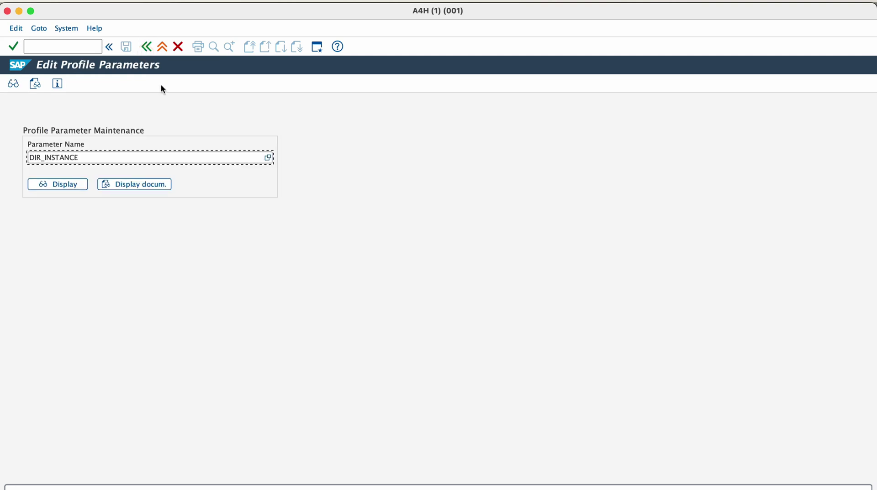
{"action": "left_click", "coordinate": [73, 47]}
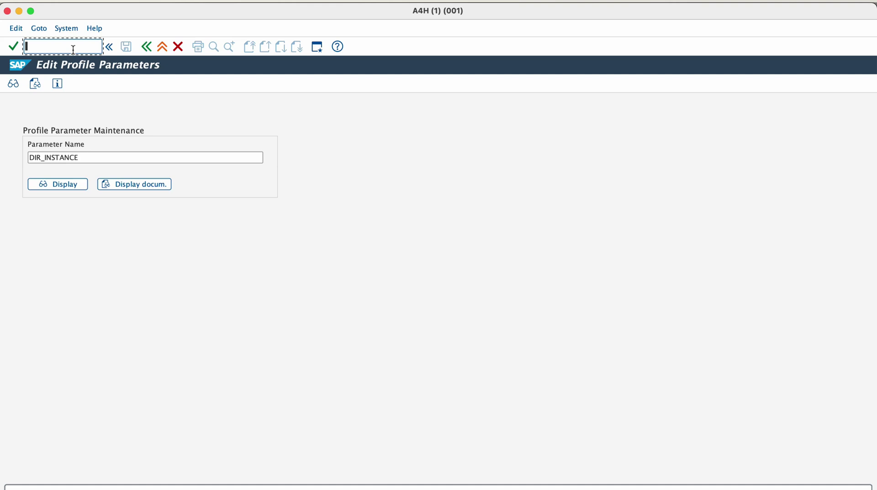
Run SMLG and view the attributes of the PUBLIC group's instance assignment.
{"action": "type", "text": "/nsmlg"}
{"action": "key", "text": "Return"}
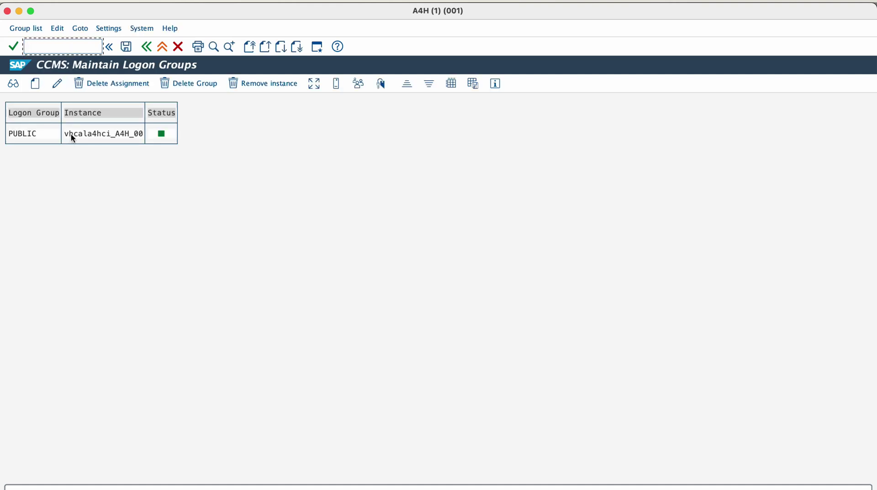
{"action": "left_click", "coordinate": [71, 134]}
{"action": "double_click", "coordinate": [71, 134]}
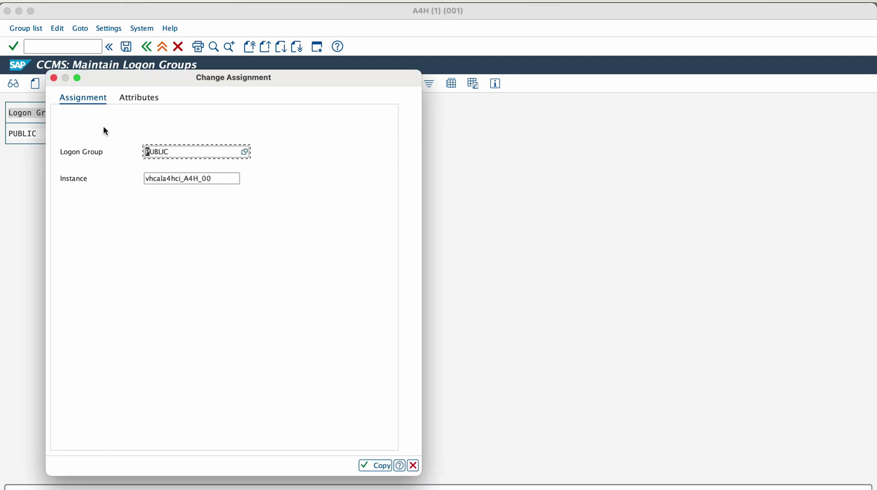
{"action": "left_click", "coordinate": [128, 103]}
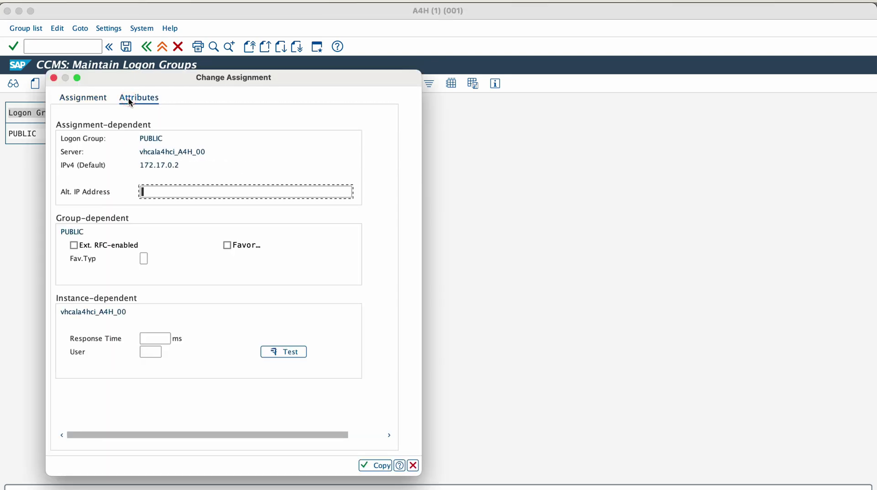
{"action": "left_click", "coordinate": [91, 97]}
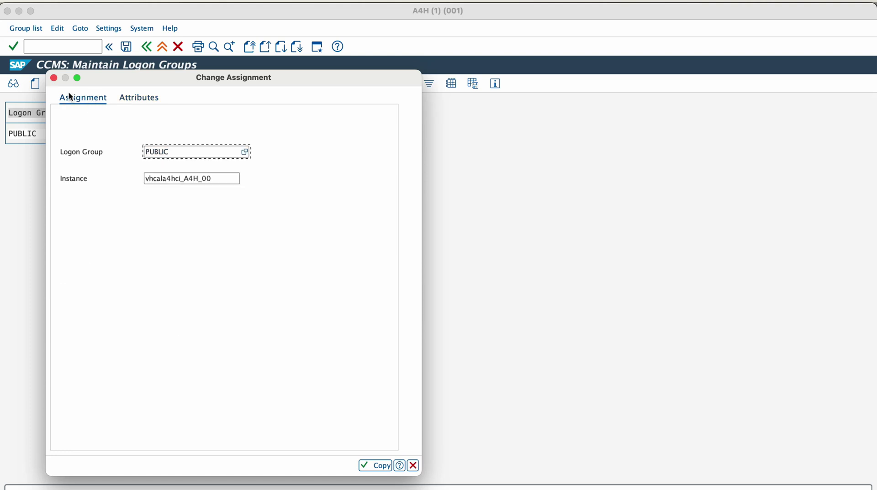
Check available instances, close the assignment unchanged, and show load distribution across logon groups.
{"action": "left_click", "coordinate": [227, 180]}
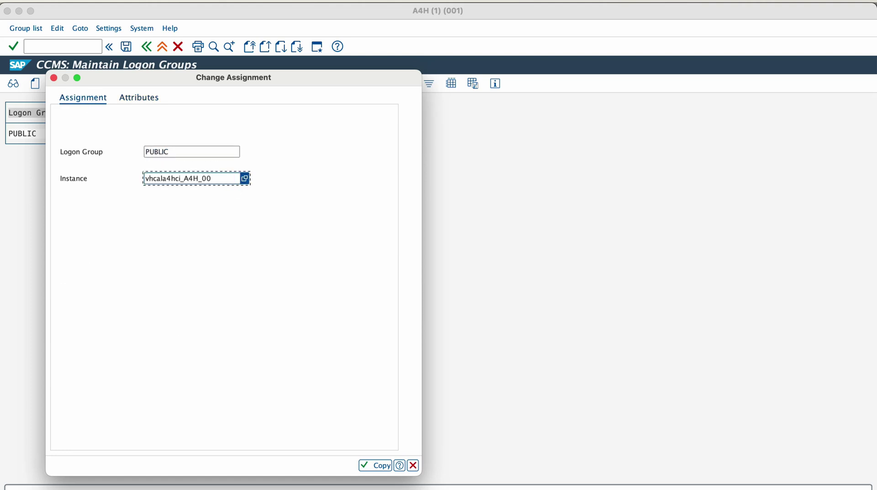
{"action": "left_click", "coordinate": [245, 178]}
{"action": "left_click", "coordinate": [284, 304]}
{"action": "left_click", "coordinate": [54, 78]}
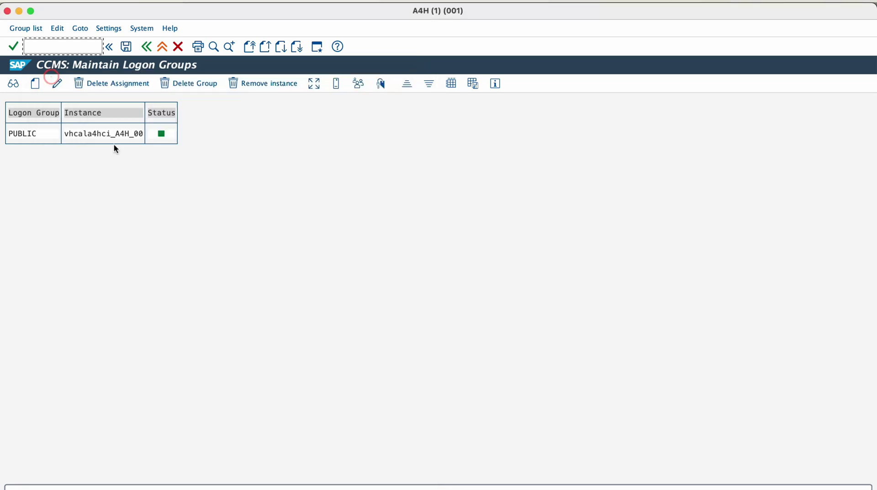
{"action": "left_click", "coordinate": [80, 30]}
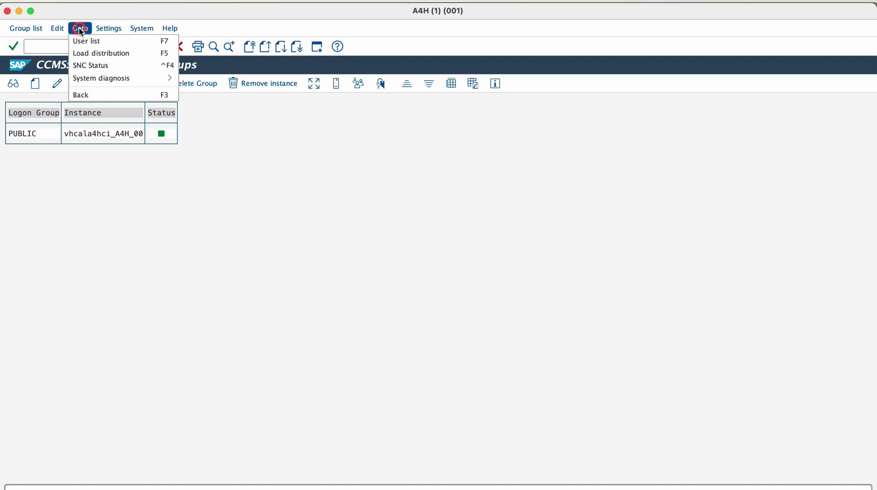
{"action": "left_click", "coordinate": [87, 54]}
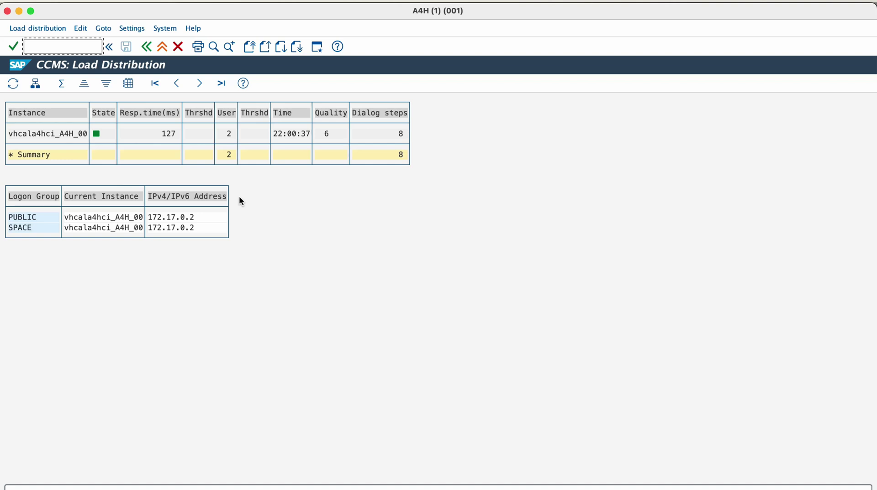
Run RZ20 and open the ERP ABAP Application Server monitor from SAP ERP Monitor Templates.
{"action": "key", "text": "F3"}
{"action": "type", "text": "/nrz20"}
{"action": "key", "text": "Return"}
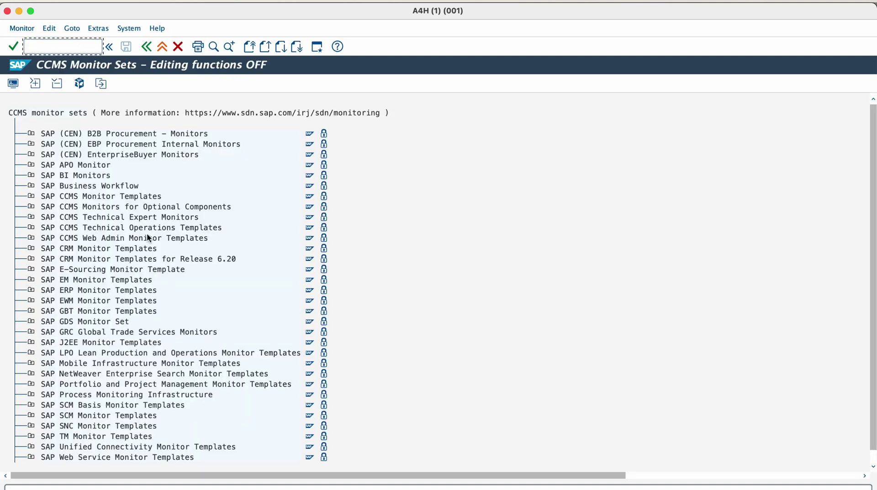
{"action": "left_click", "coordinate": [31, 291]}
{"action": "scroll", "coordinate": [44, 289], "scroll_direction": "down", "scroll_amount": 2}
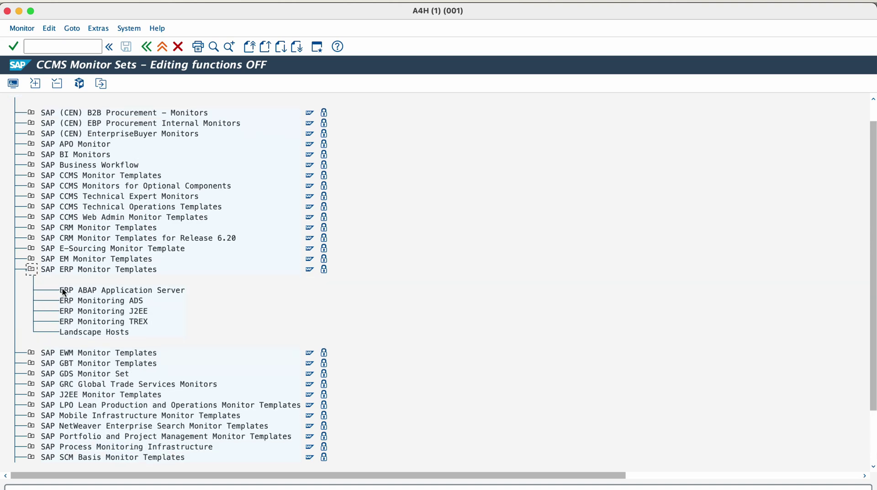
{"action": "double_click", "coordinate": [64, 293]}
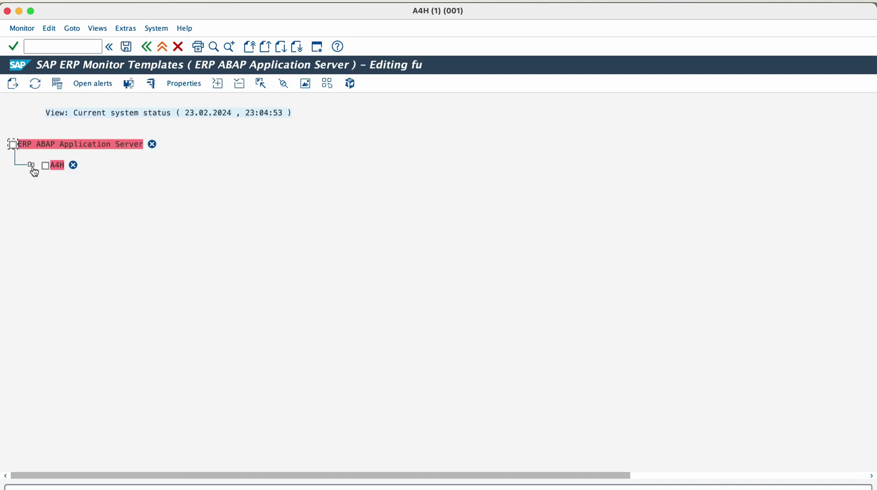
Expand the A4H tree down to Swap_Space and R3Services Dialog metrics (43 msec response time).
{"action": "left_click", "coordinate": [31, 165]}
{"action": "left_click", "coordinate": [49, 186]}
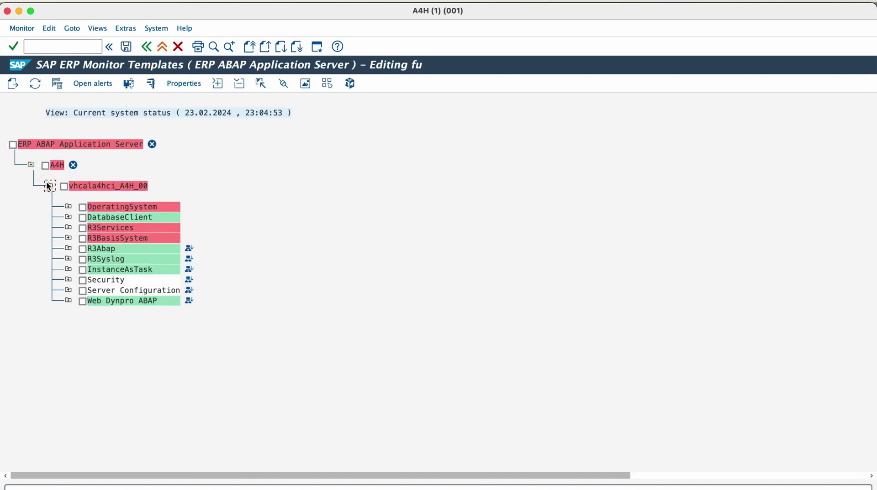
{"action": "left_click", "coordinate": [67, 207]}
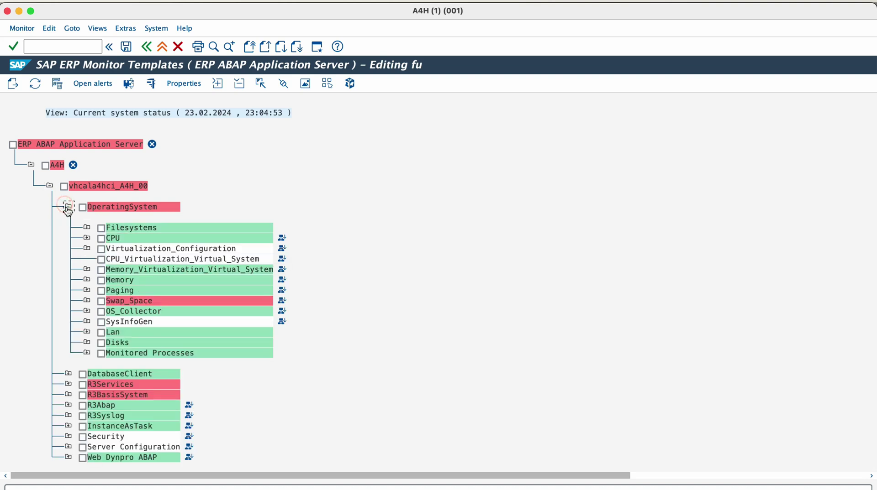
{"action": "left_click", "coordinate": [86, 301]}
{"action": "left_click", "coordinate": [84, 299]}
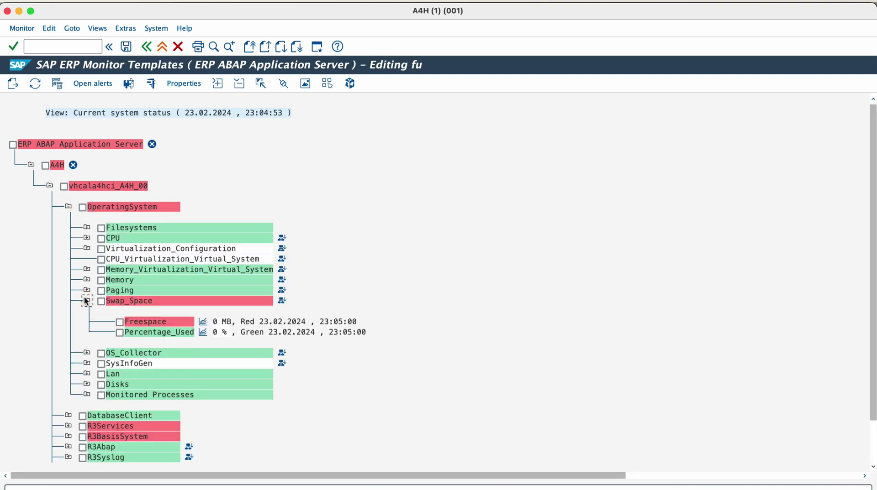
{"action": "scroll", "coordinate": [84, 297], "scroll_direction": "down", "scroll_amount": 2}
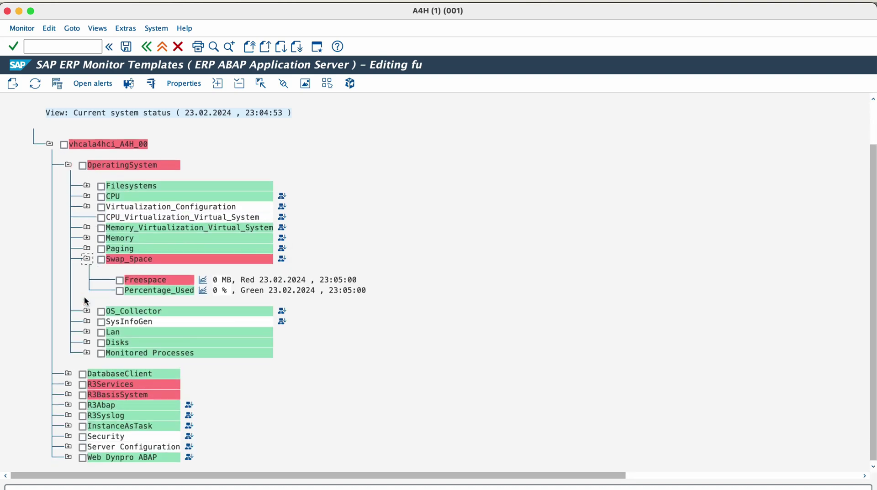
{"action": "left_click", "coordinate": [68, 383]}
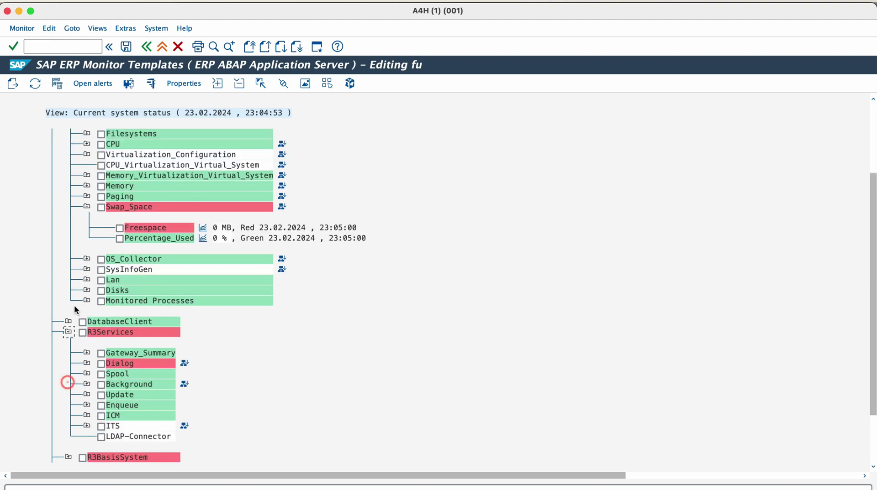
{"action": "left_click", "coordinate": [86, 364]}
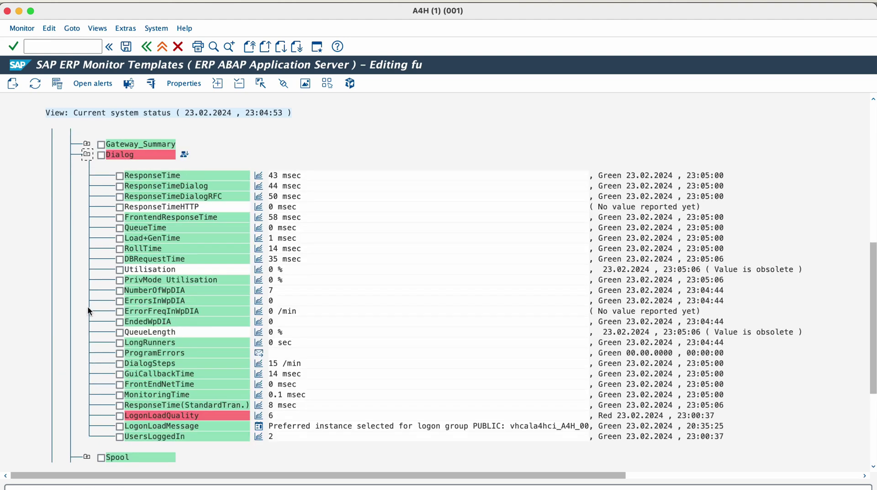